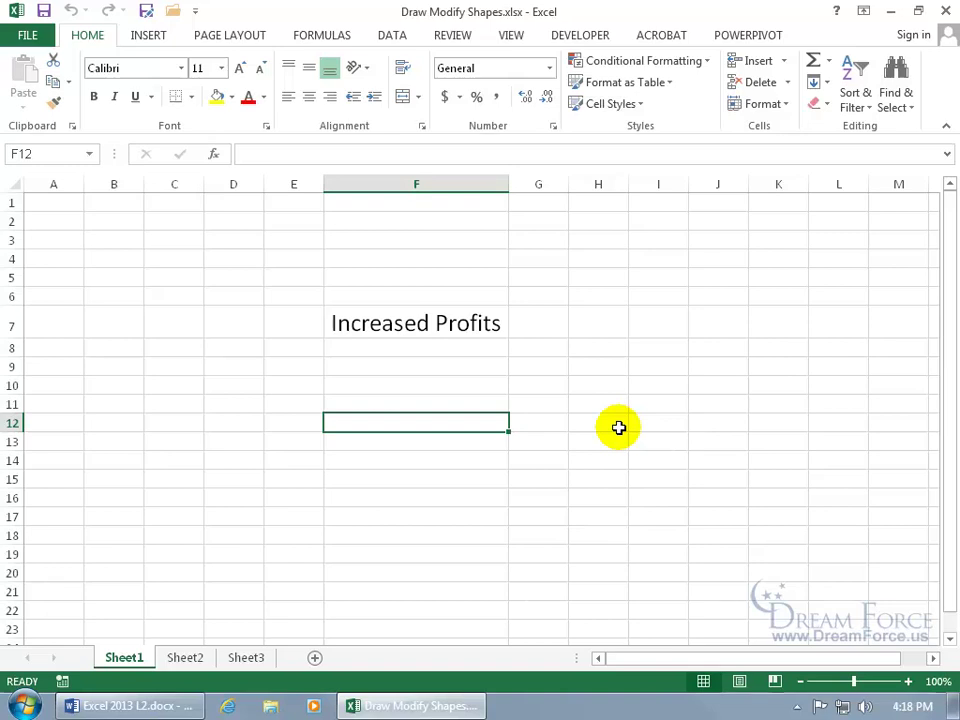
# Bring up the Shapes gallery under Insert > Illustrations
pyautogui.click(150, 36)
pyautogui.click(219, 96)
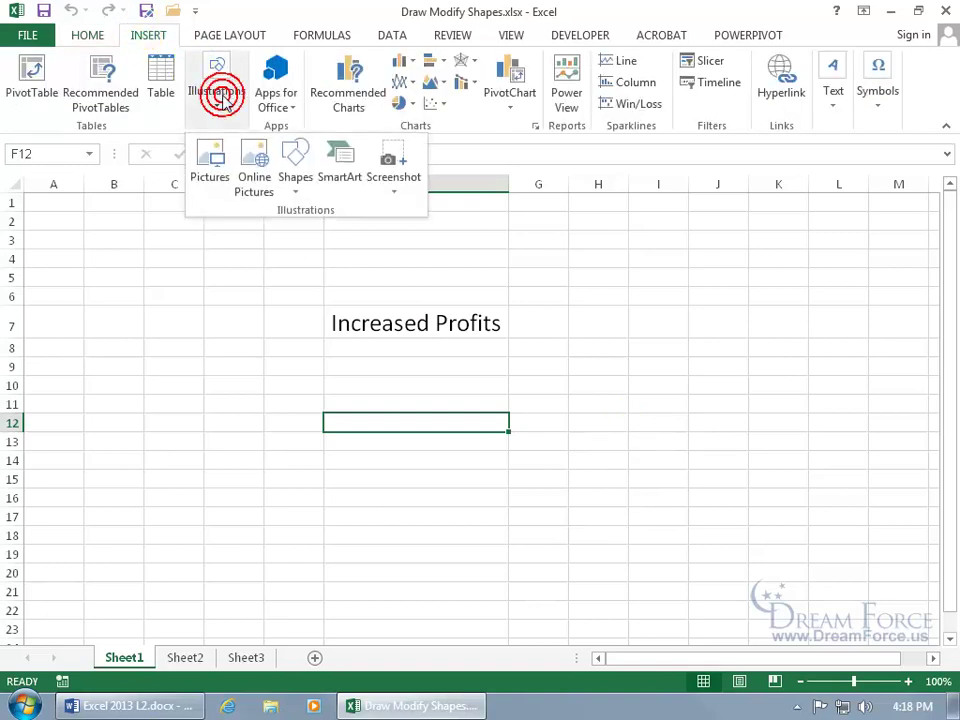
pyautogui.click(295, 160)
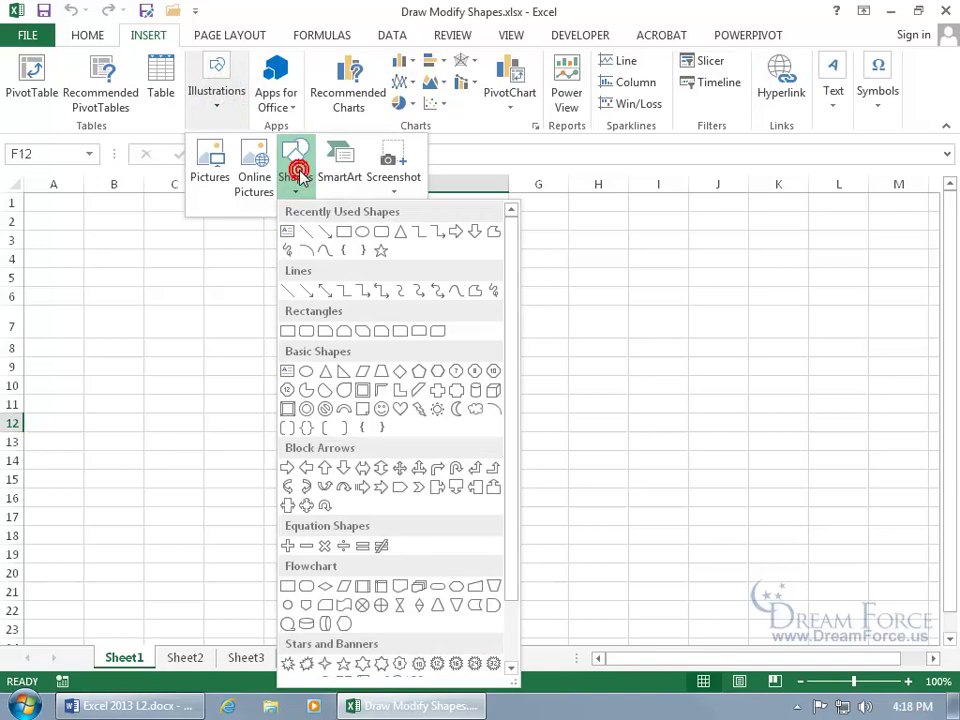
# Draw a Shift-constrained 1.44" circle (Oval 1) beside the Increased Profits heading
pyautogui.click(362, 231)
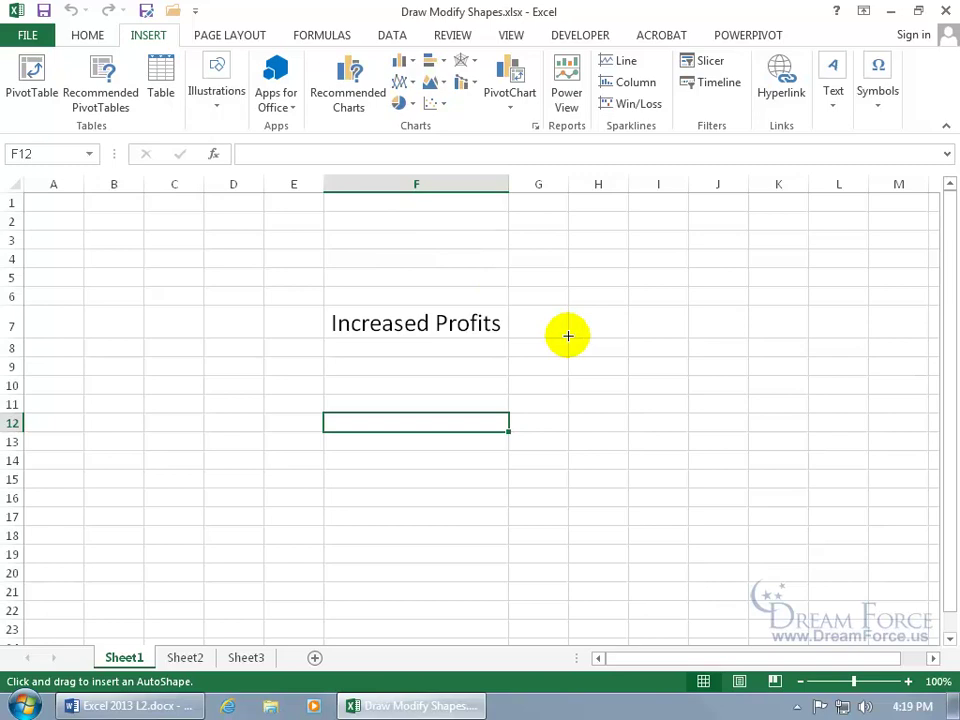
pyautogui.moveTo(576, 319); pyautogui.dragTo(685, 416)
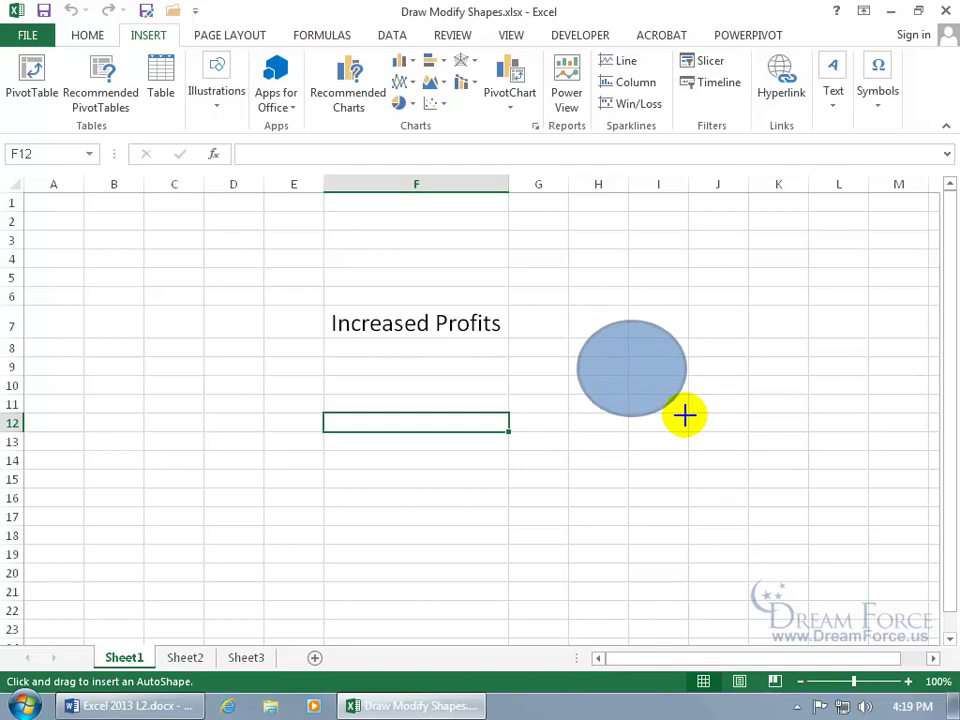
pyautogui.moveTo(685, 416); pyautogui.dragTo(627, 494)
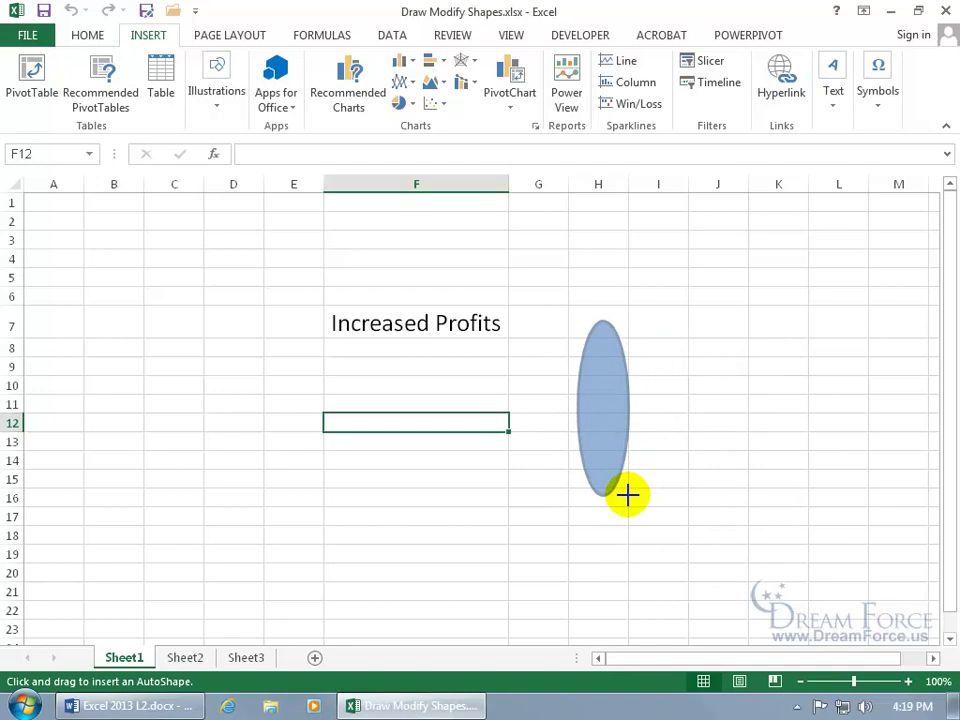
pyautogui.moveTo(627, 494); pyautogui.dragTo(655, 450)
pyautogui.press('shift')
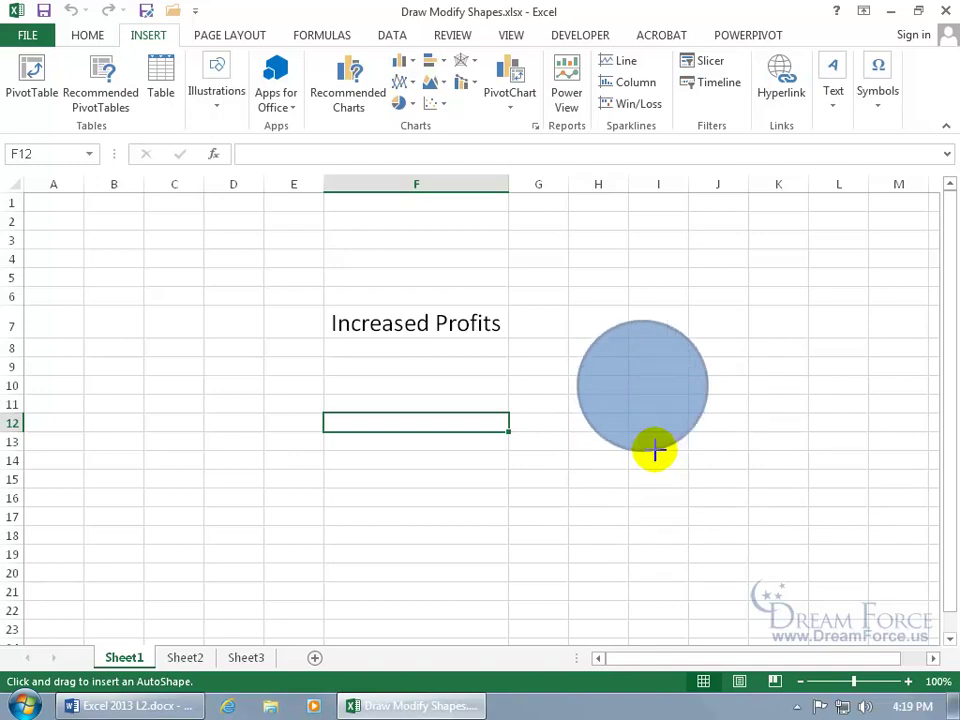
pyautogui.moveTo(655, 450); pyautogui.dragTo(655, 450)
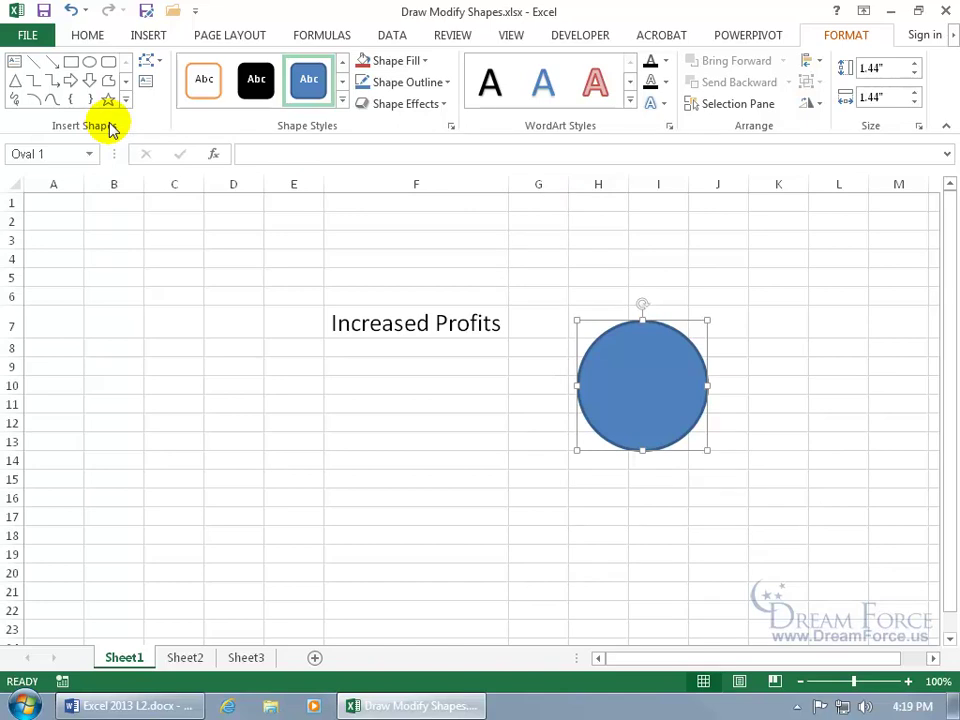
pyautogui.click(70, 62)
pyautogui.moveTo(253, 364); pyautogui.dragTo(321, 580)
pyautogui.press('shift')
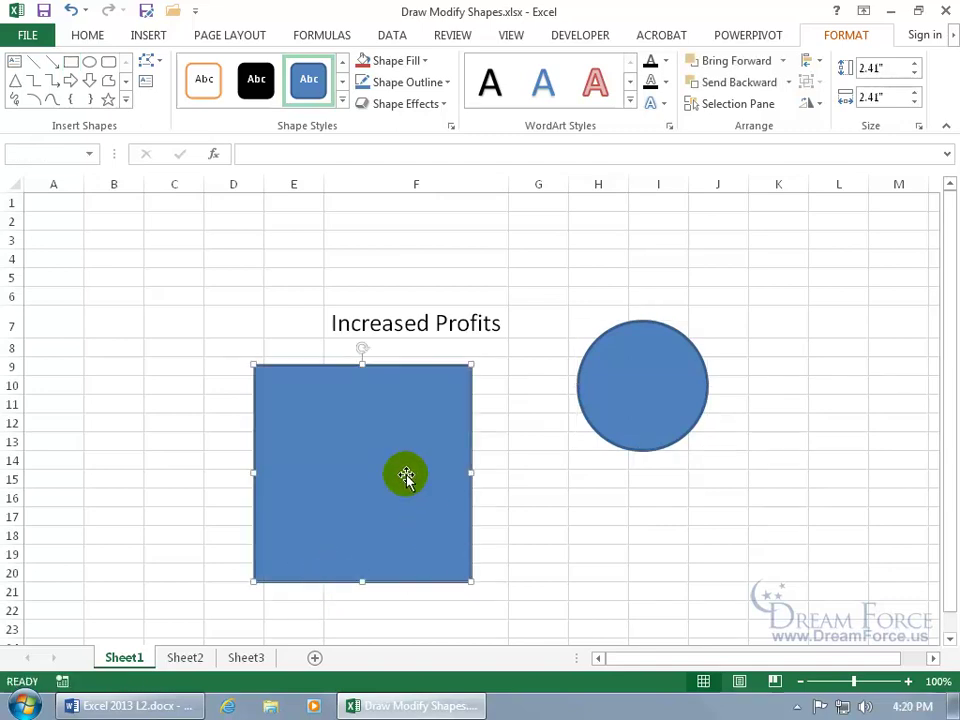
pyautogui.press('Delete')
pyautogui.click(621, 381)
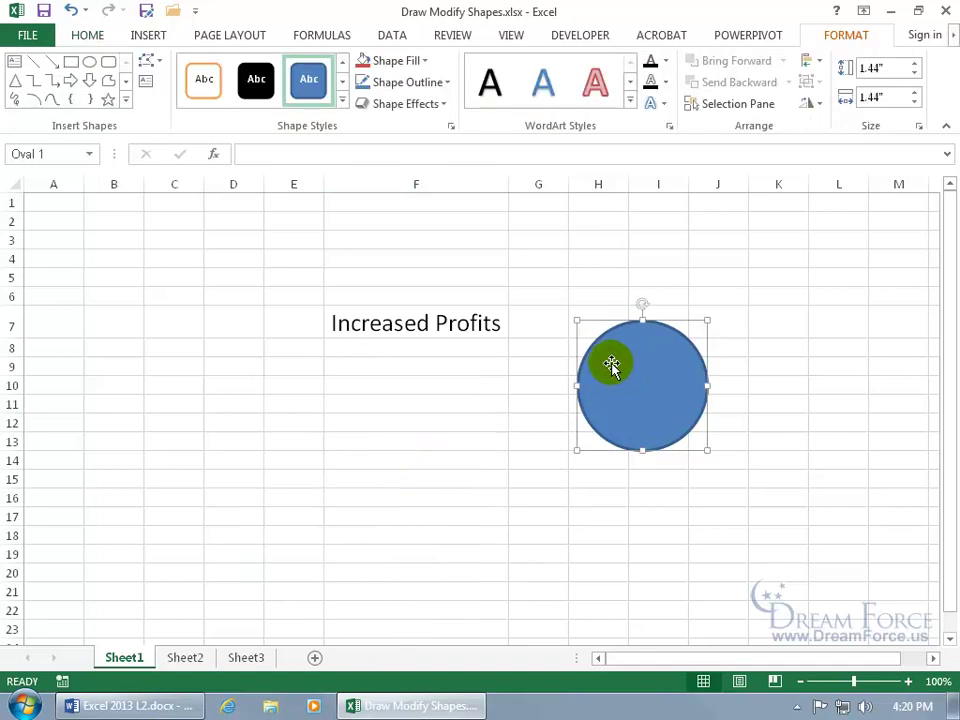
# Draw a small 0.33" five-point star inside the lower part of the circle
pyautogui.click(107, 100)
pyautogui.moveTo(647, 403); pyautogui.dragTo(677, 432)
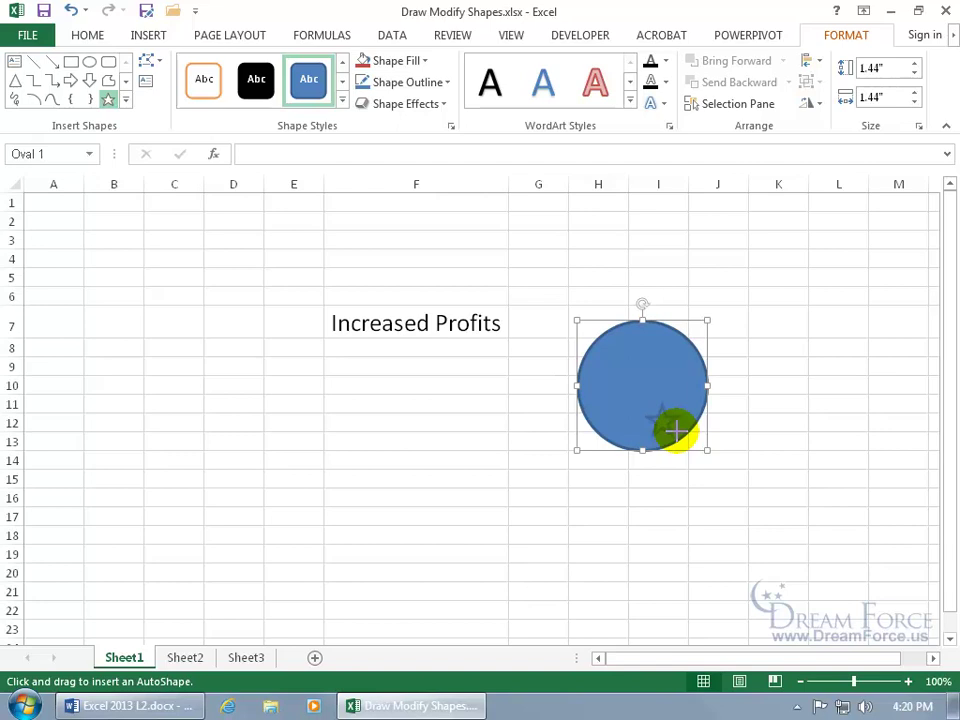
pyautogui.moveTo(677, 432); pyautogui.dragTo(677, 438)
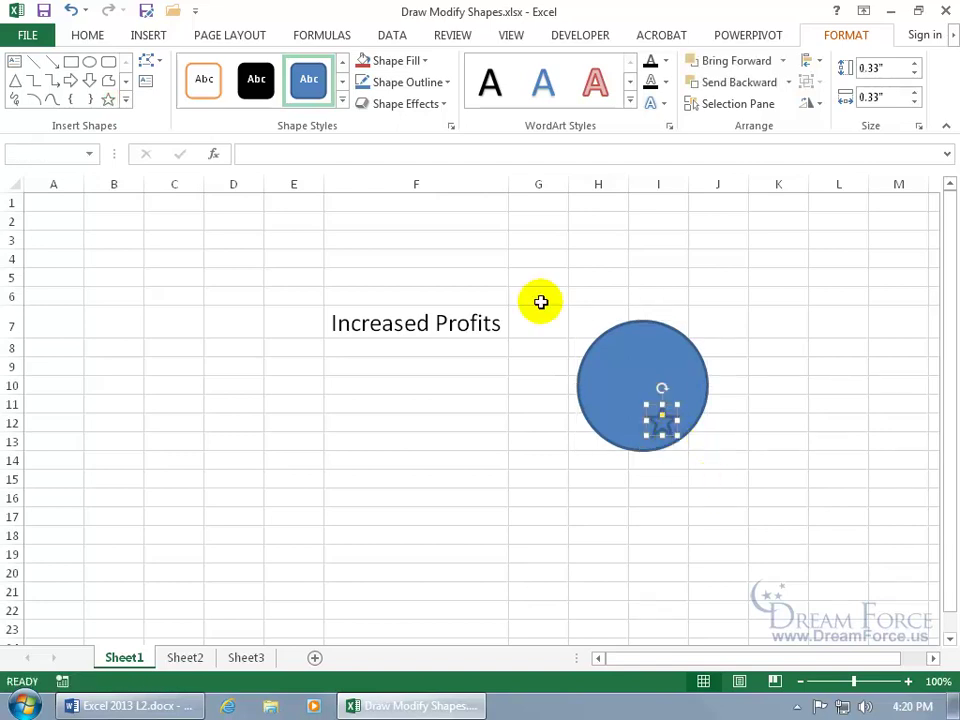
# Give the star a yellow fill, orange outline and the Subtle Effect – Orange style
pyautogui.click(424, 61)
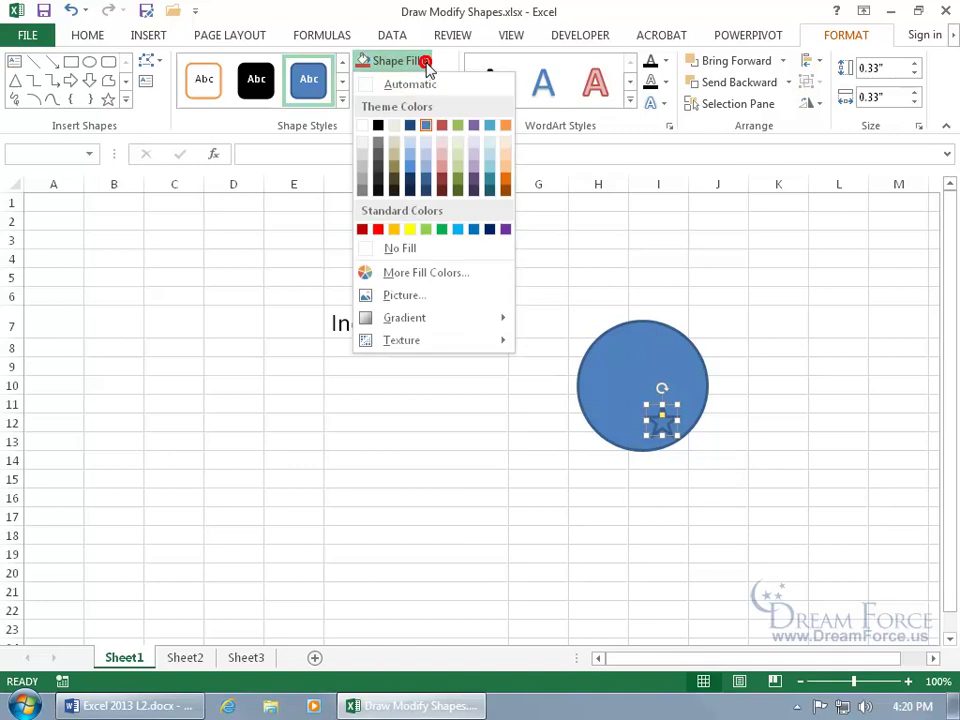
pyautogui.click(410, 230)
pyautogui.click(441, 82)
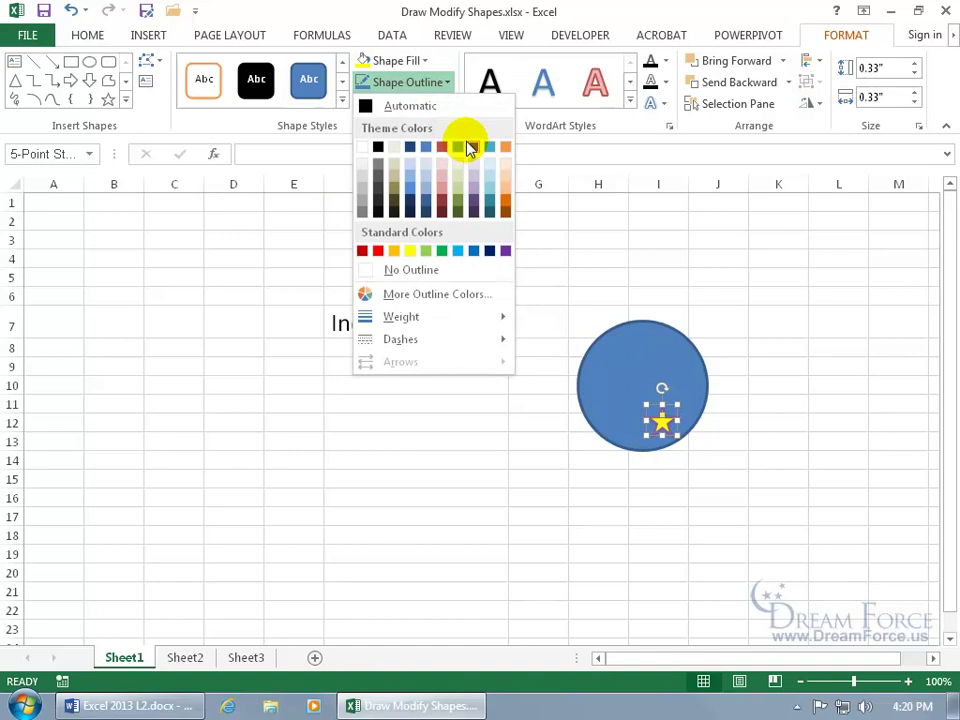
pyautogui.click(503, 147)
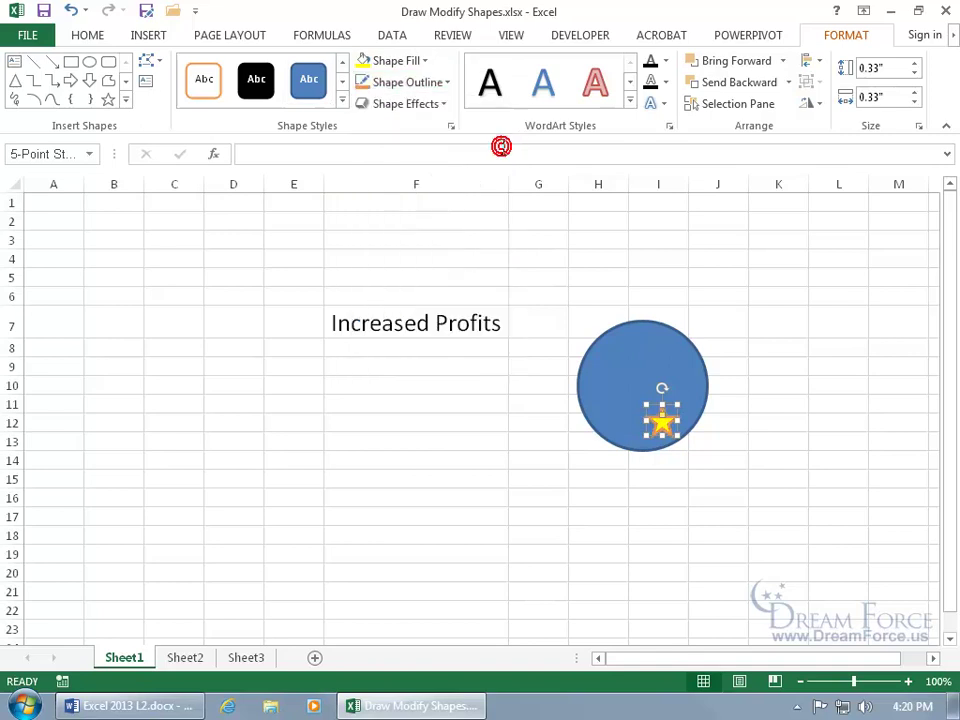
pyautogui.click(443, 105)
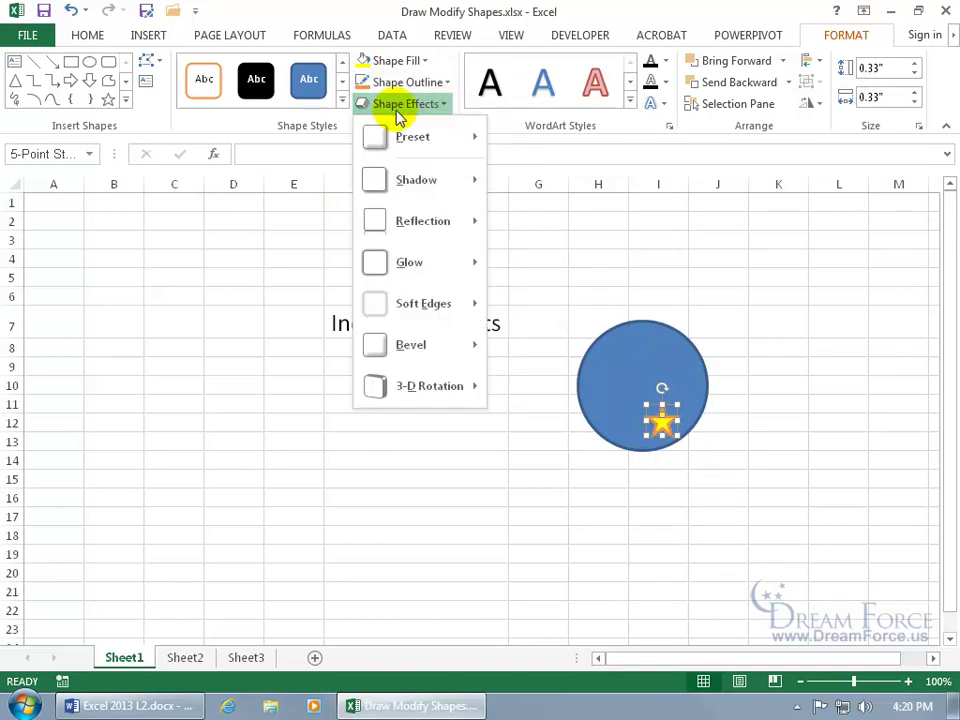
pyautogui.click(342, 100)
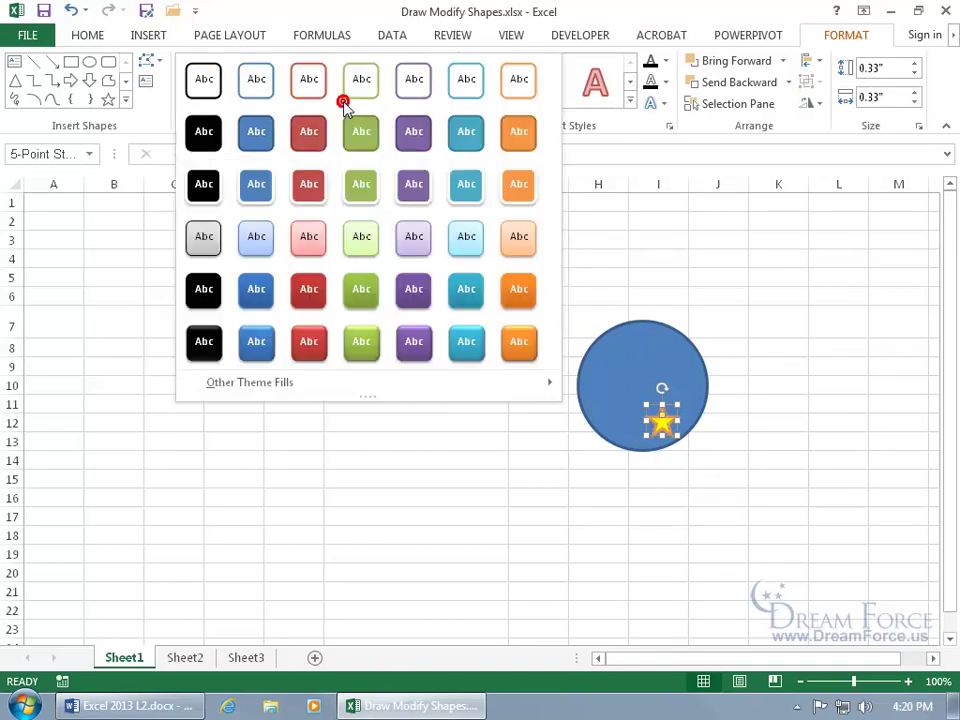
pyautogui.click(519, 250)
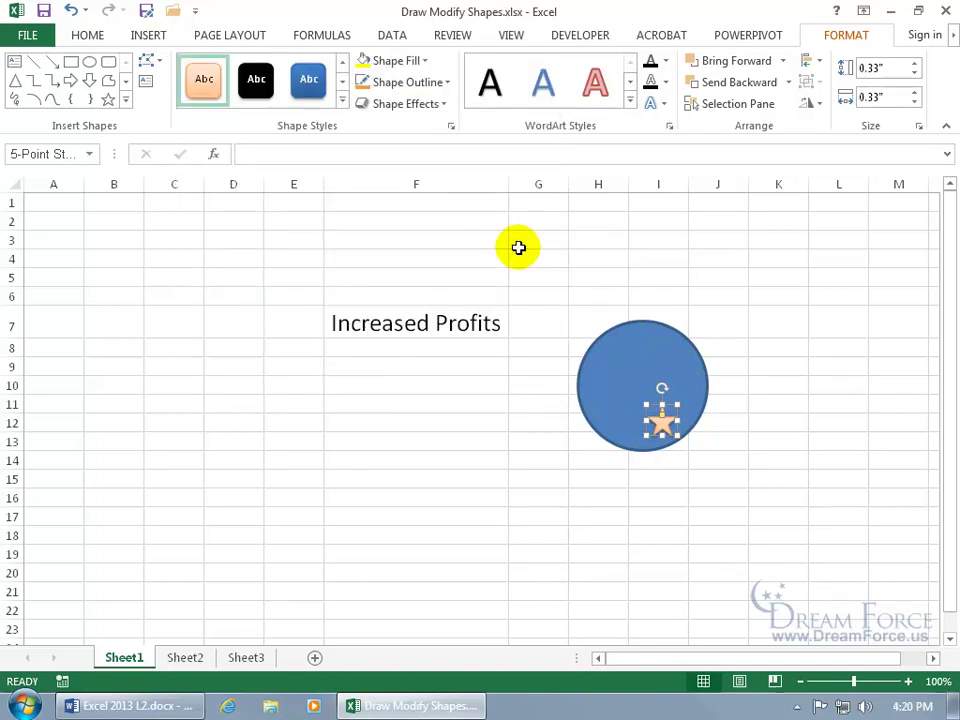
pyautogui.click(655, 422)
# Select the star with the circle and apply Align Center and Align Middle
pyautogui.moveTo(659, 427); pyautogui.dragTo(617, 391)
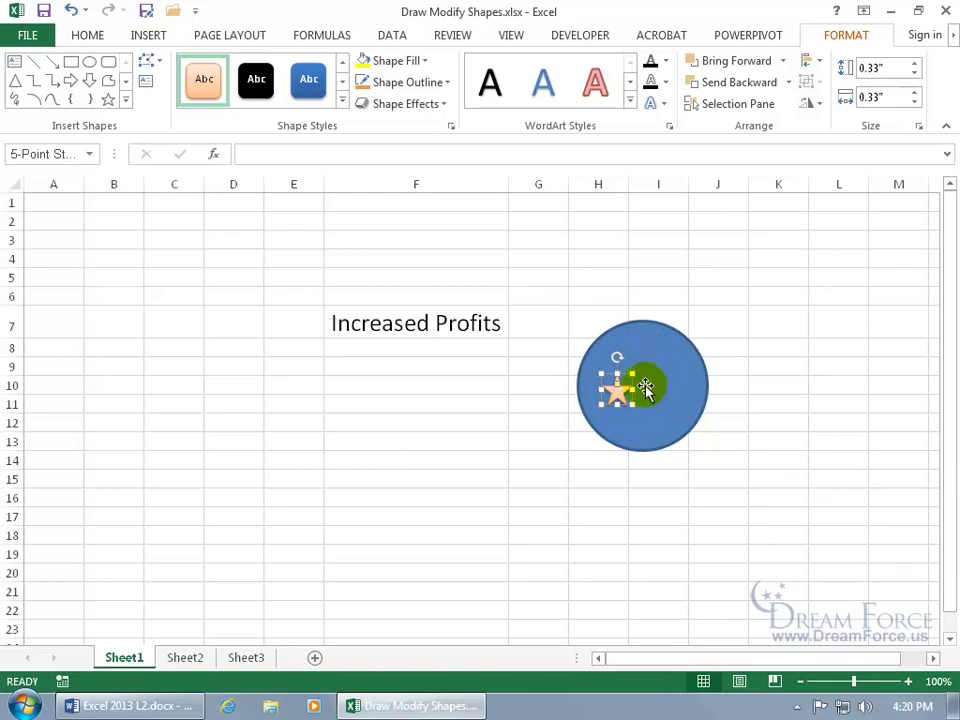
pyautogui.keyDown('shift'); pyautogui.click(666, 380); pyautogui.keyUp('shift')
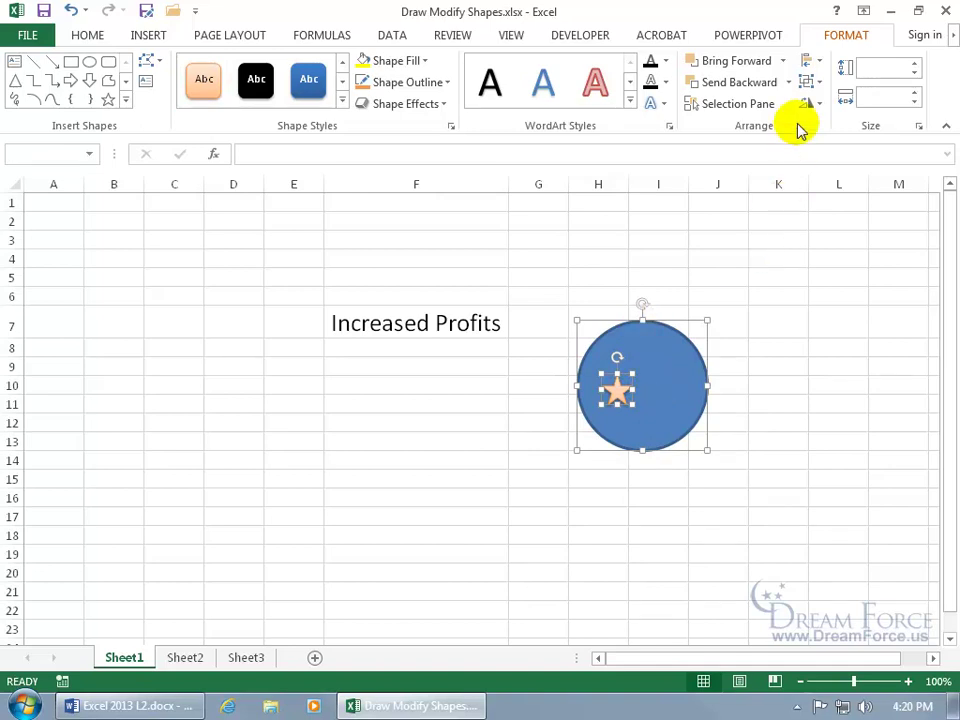
pyautogui.click(822, 66)
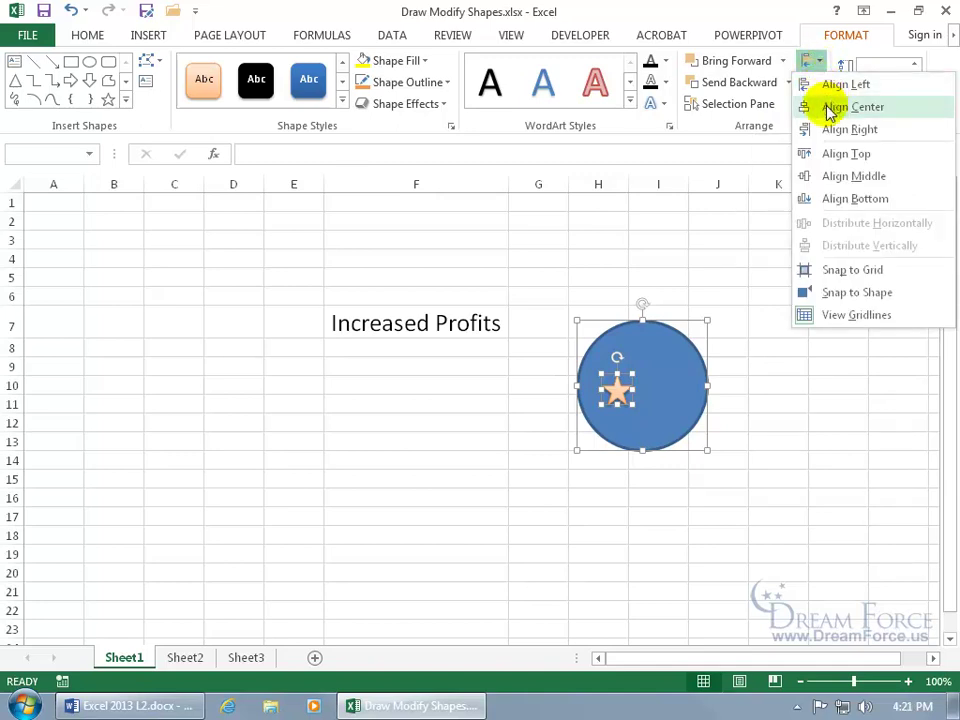
pyautogui.click(828, 108)
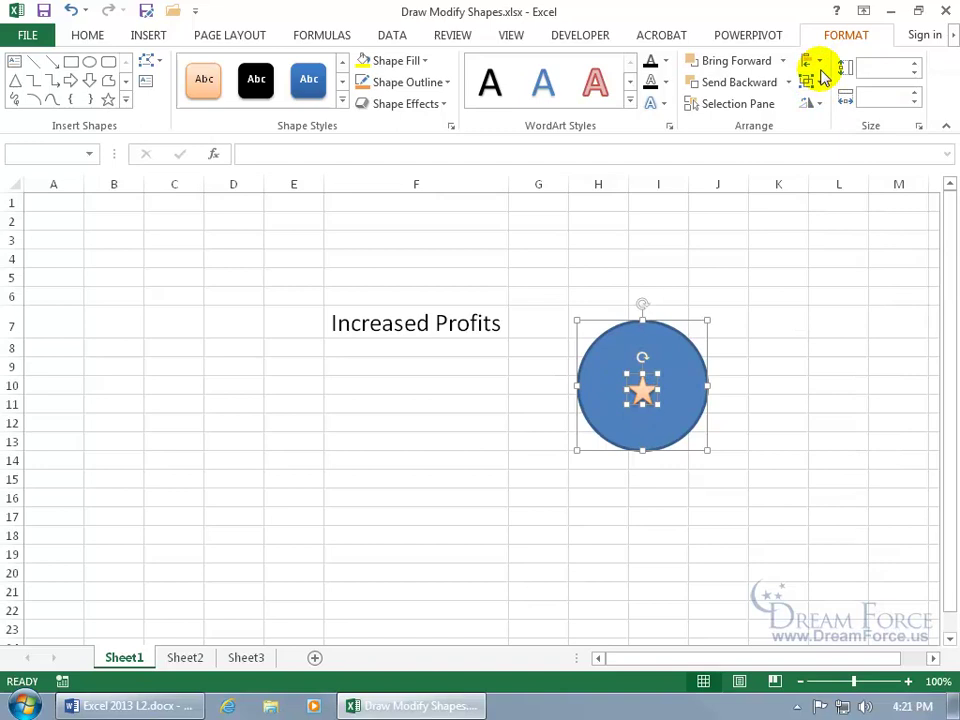
pyautogui.click(822, 64)
pyautogui.click(850, 176)
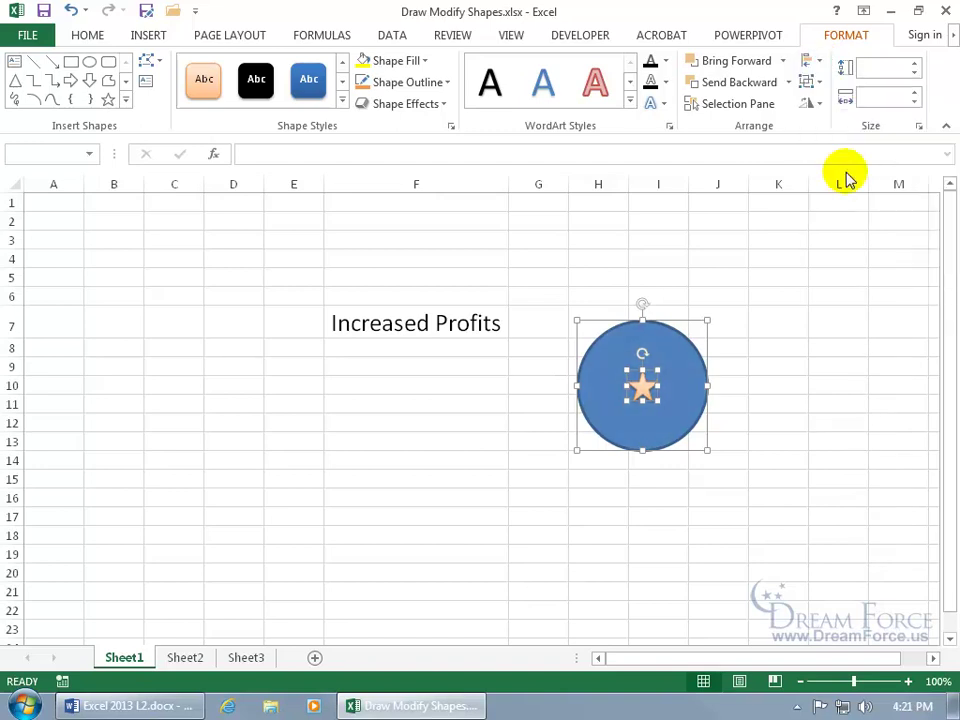
pyautogui.click(512, 404)
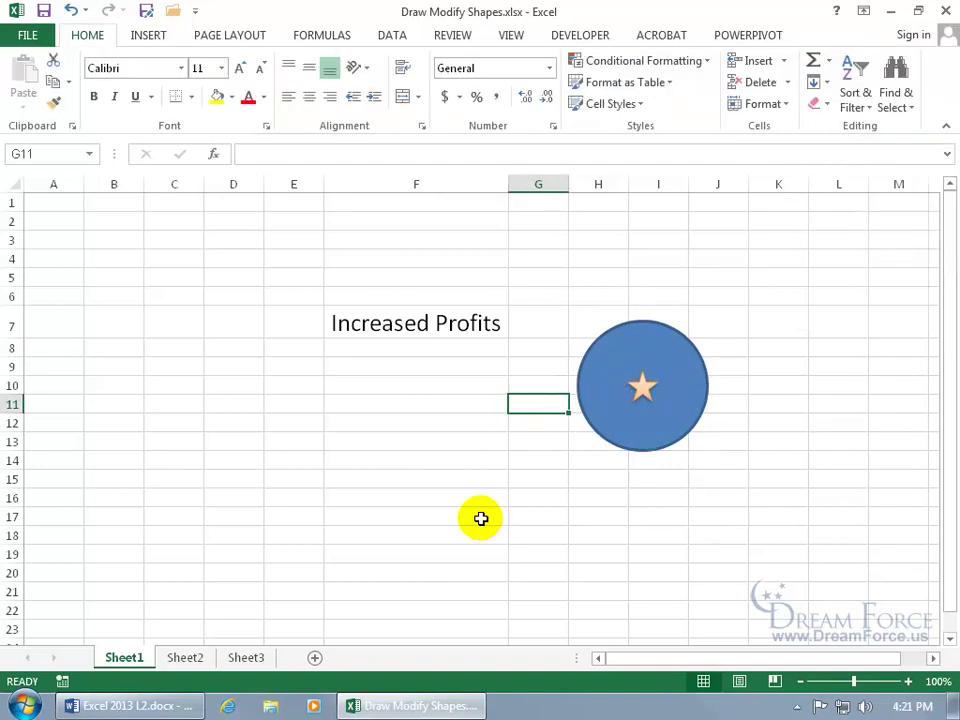
pyautogui.click(645, 395)
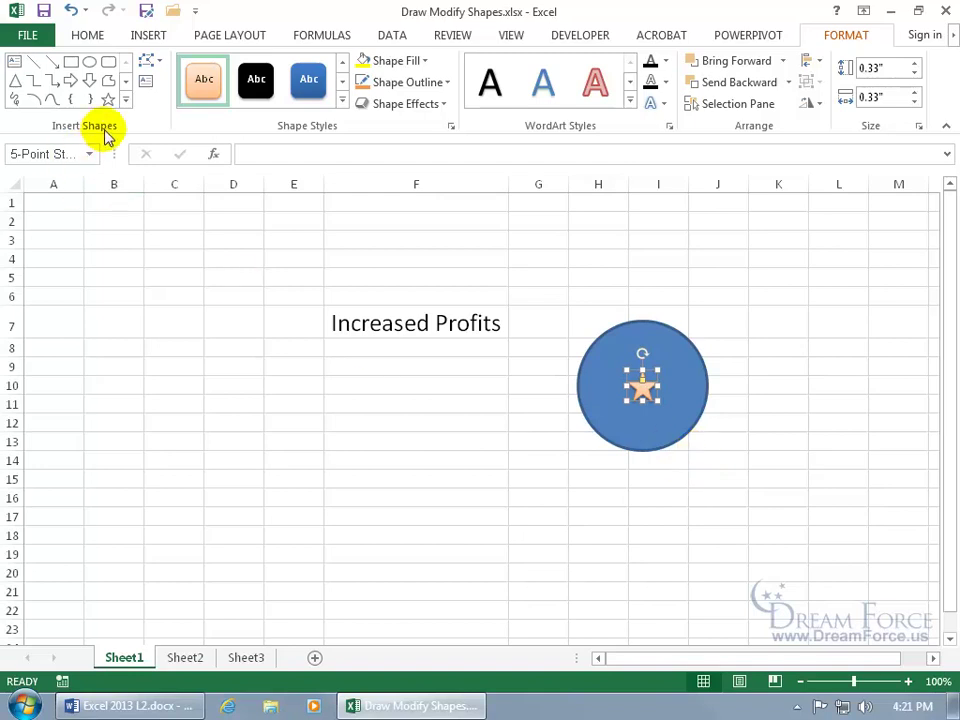
# Change the star's shape into a smiley face
pyautogui.click(161, 66)
pyautogui.moveTo(160, 84)
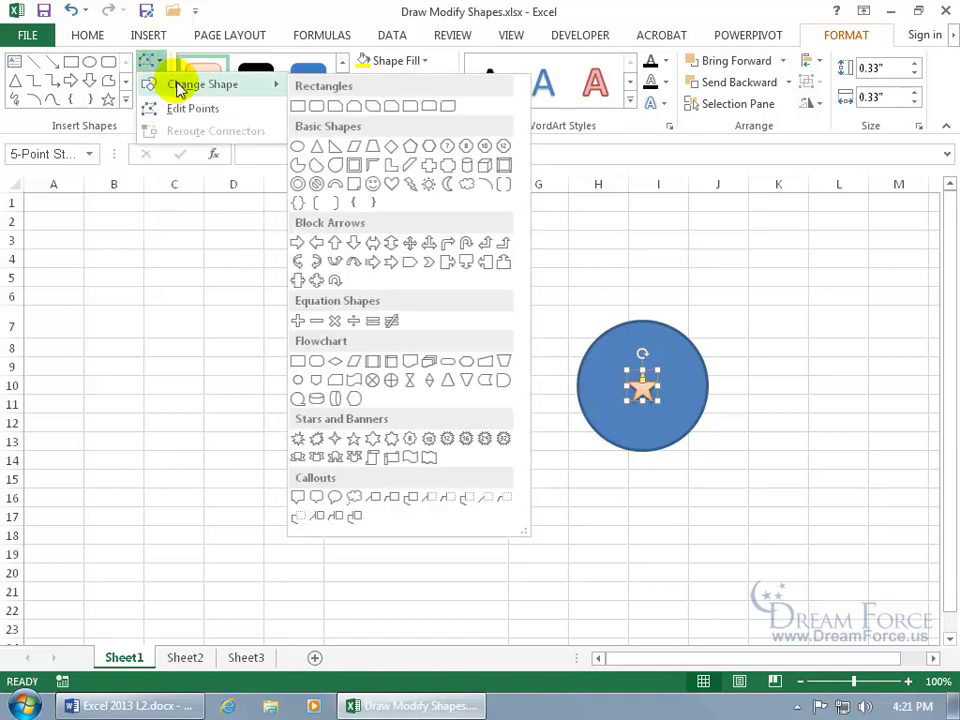
pyautogui.click(373, 187)
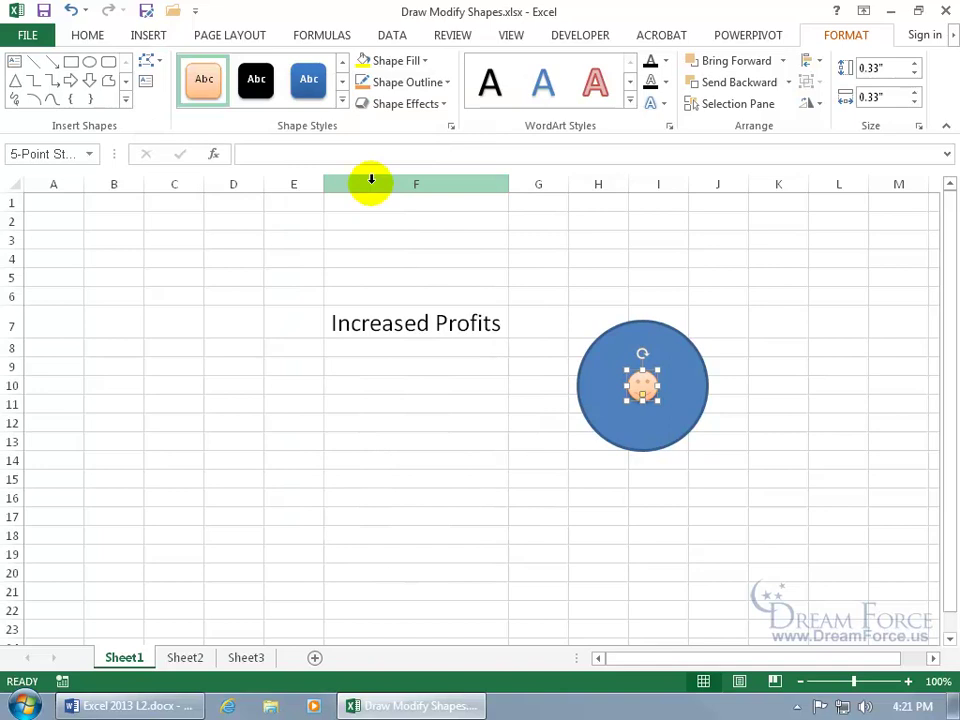
# Delete the smiley face and select the plain blue circle
pyautogui.click(527, 412)
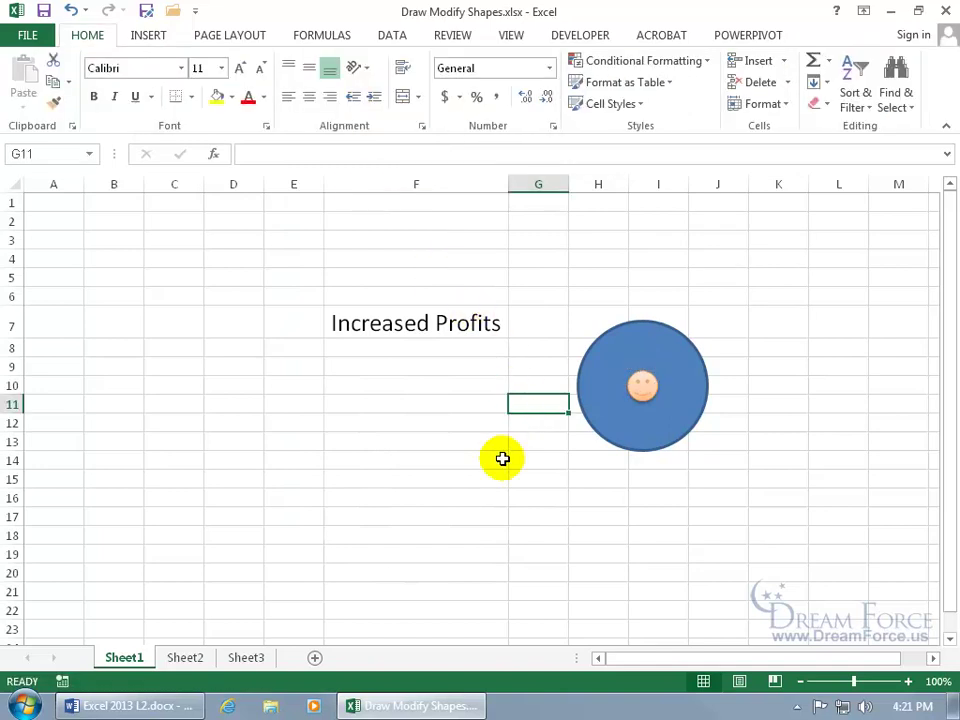
pyautogui.click(642, 386)
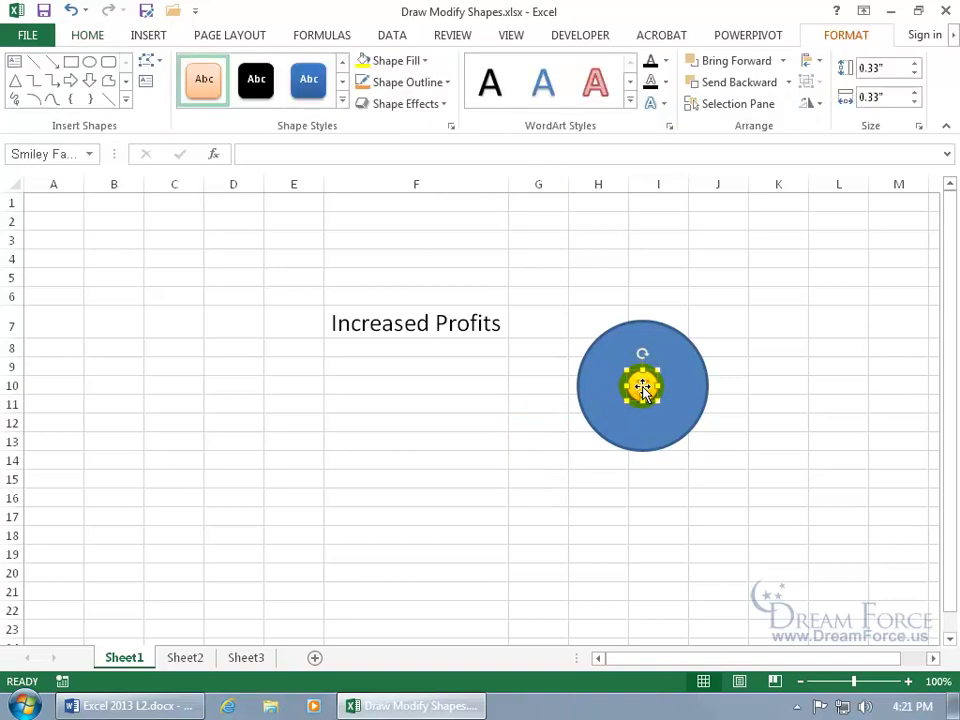
pyautogui.press('Delete')
pyautogui.click(642, 387)
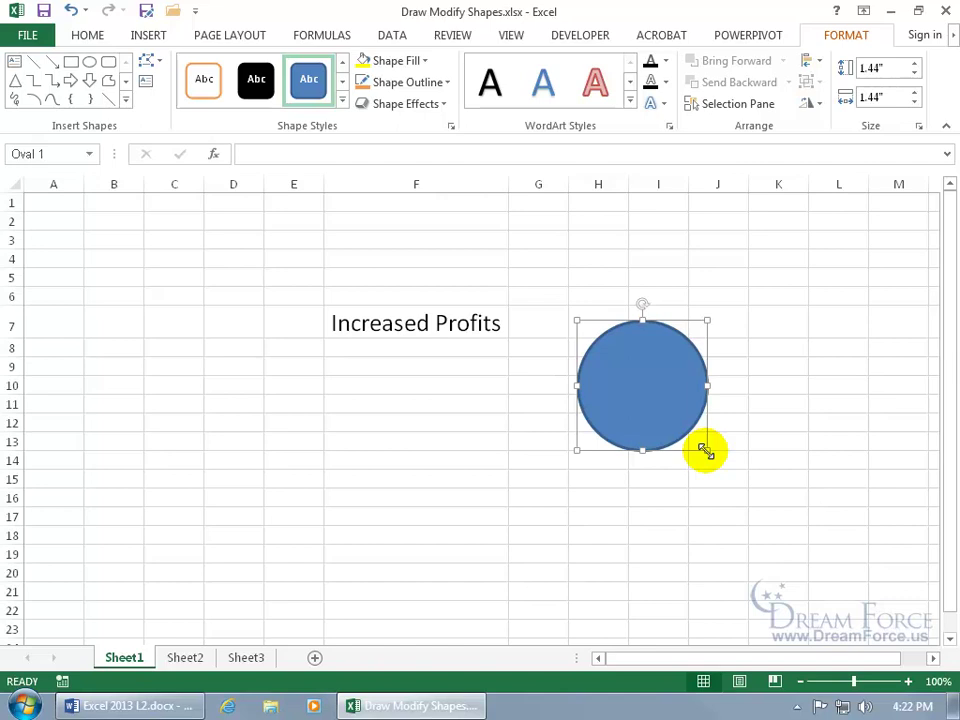
# Stretch the circle into a 0.77" by 2.34" oval and move it over the Increased Profits heading
pyautogui.moveTo(705, 450); pyautogui.dragTo(789, 390)
pyautogui.moveTo(707, 352); pyautogui.dragTo(440, 324)
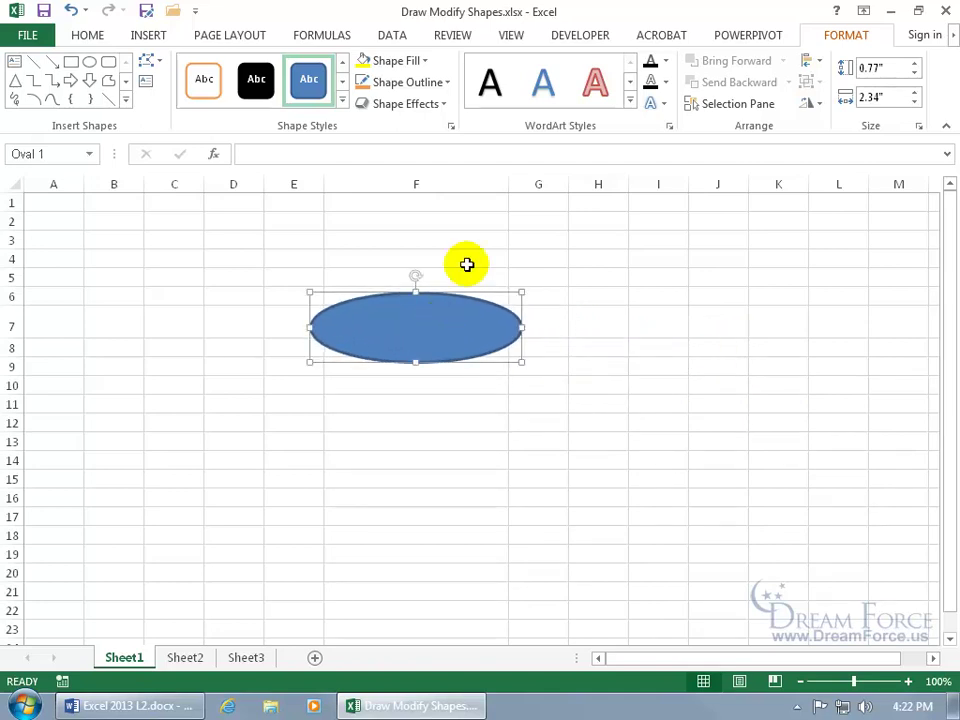
# Set the oval's solid fill transparency to 57% in Format Shape
pyautogui.click(452, 128)
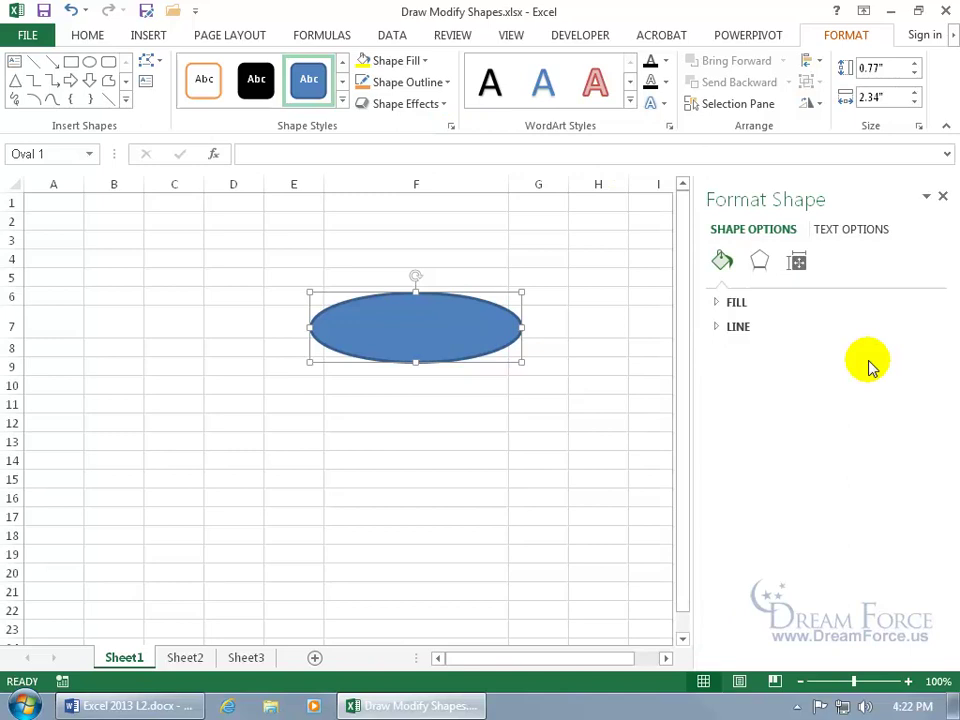
pyautogui.click(716, 304)
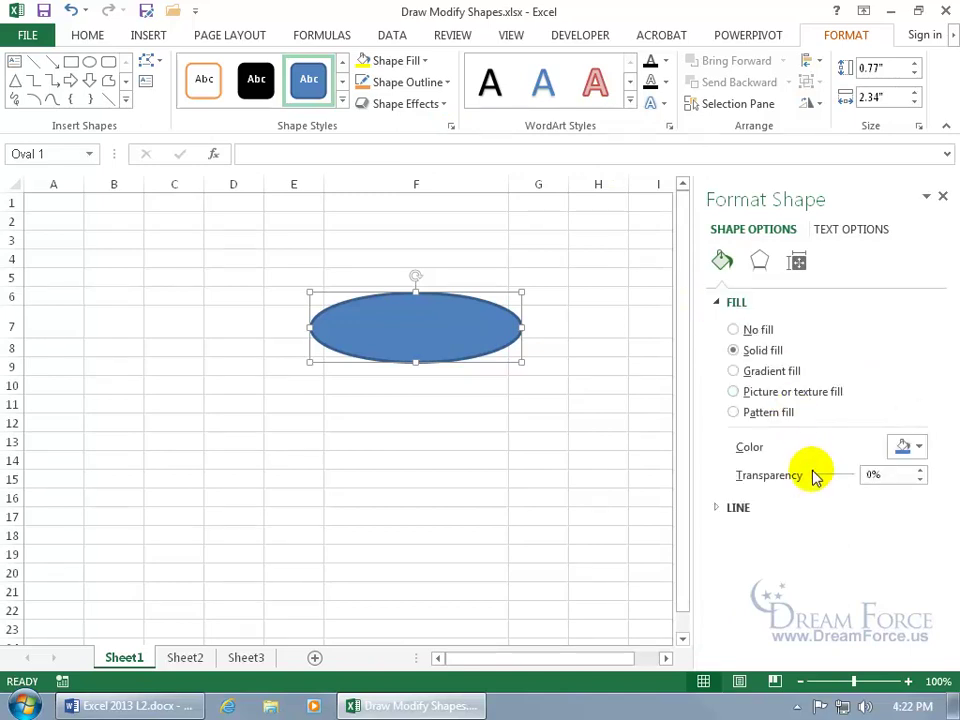
pyautogui.moveTo(814, 474); pyautogui.dragTo(838, 478)
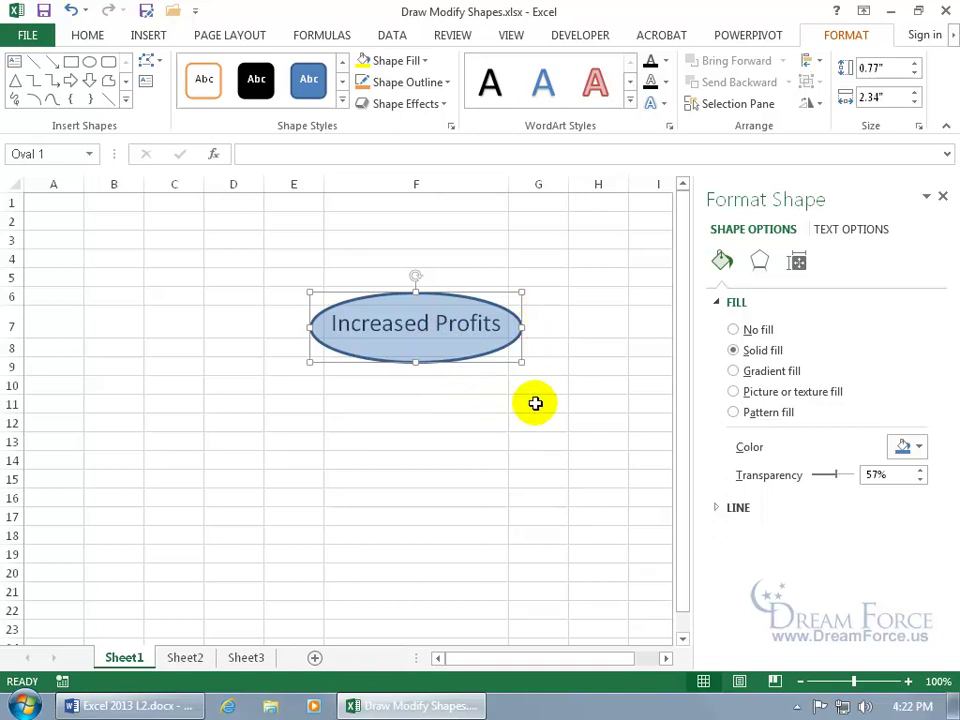
pyautogui.click(230, 35)
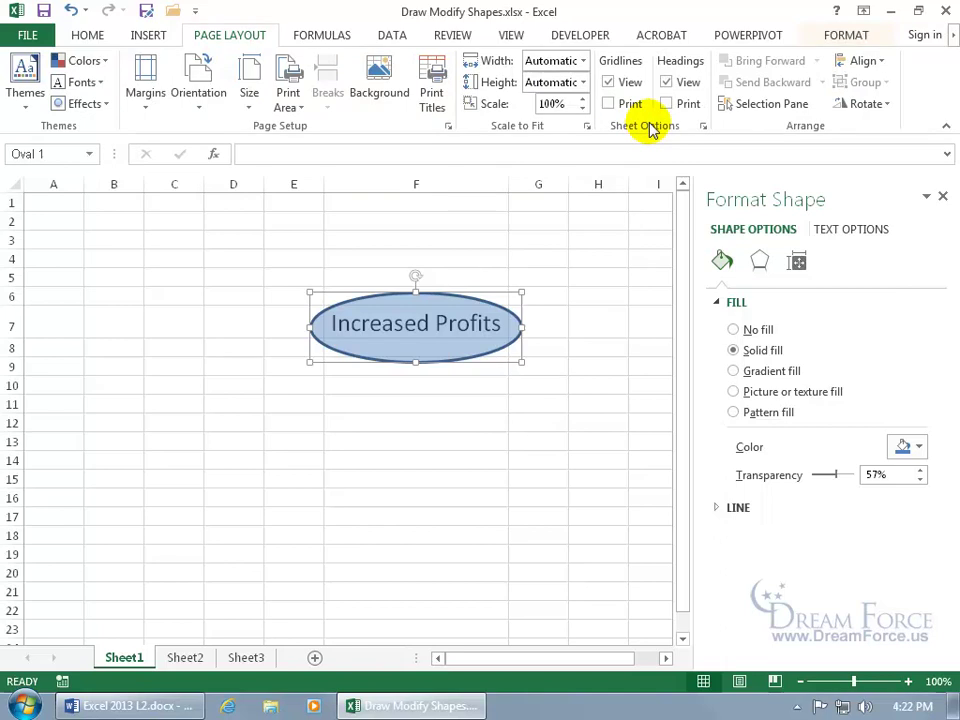
pyautogui.click(608, 82)
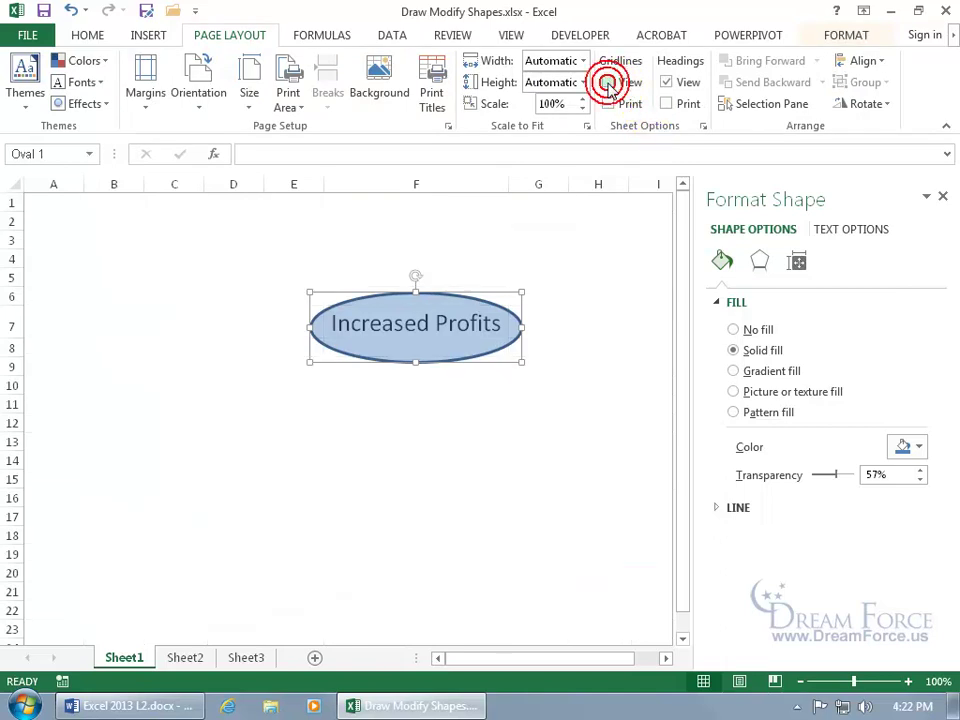
pyautogui.click(598, 280)
pyautogui.click(529, 444)
pyautogui.click(369, 424)
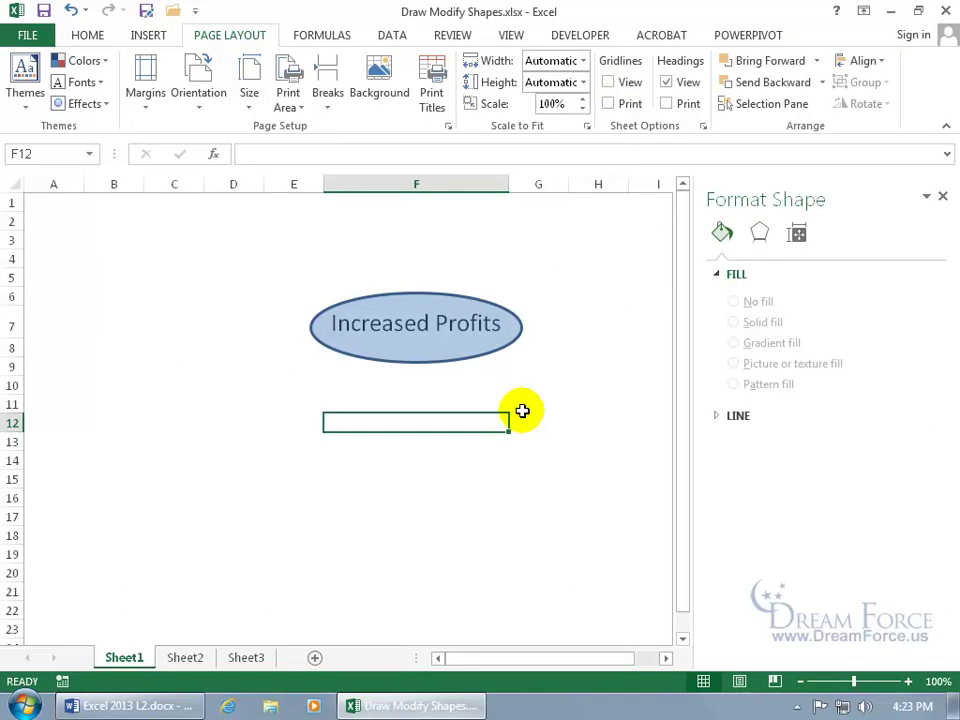
pyautogui.click(608, 82)
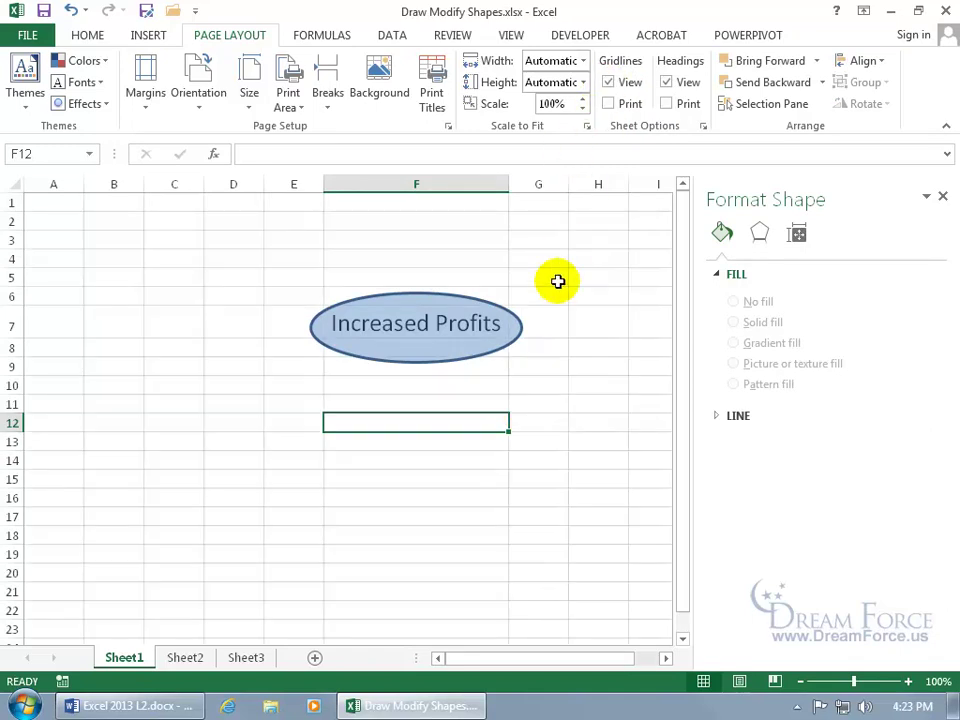
pyautogui.click(504, 339)
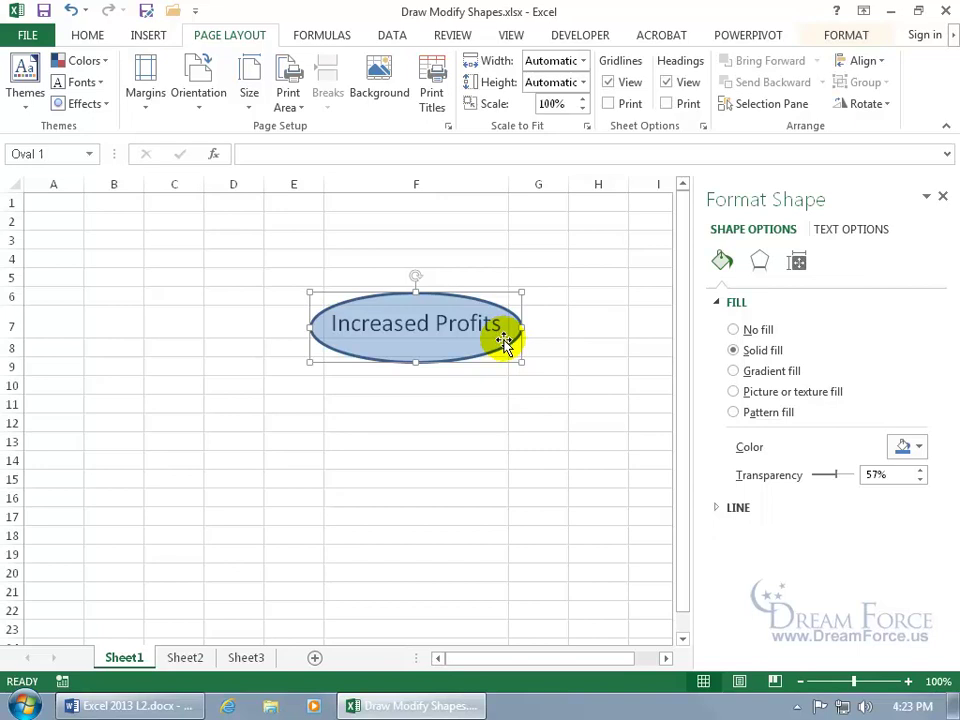
pyautogui.click(798, 263)
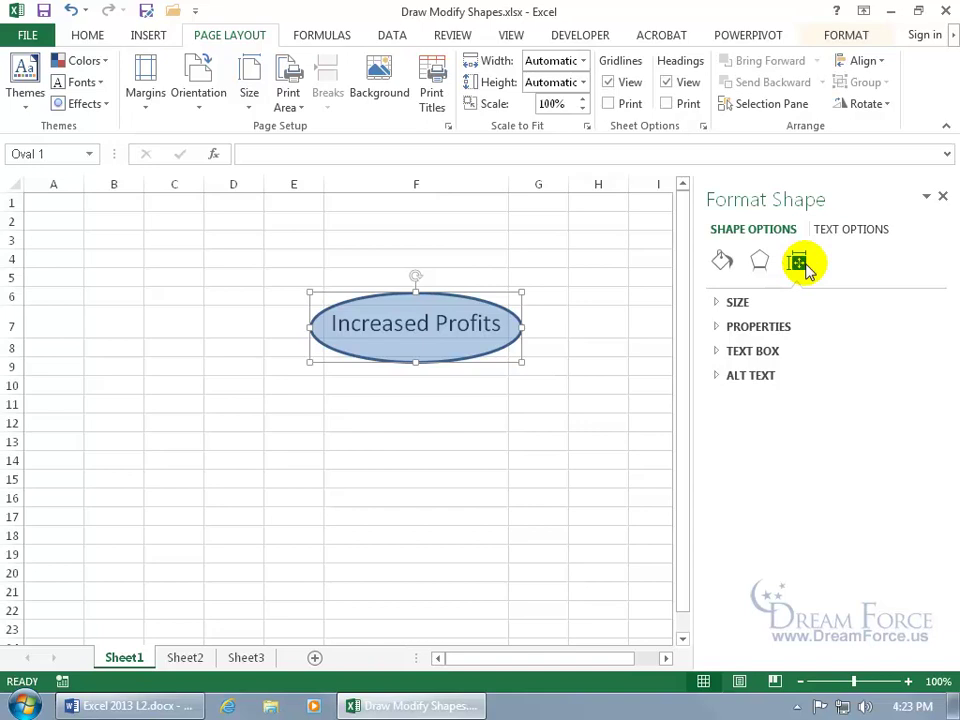
pyautogui.click(718, 303)
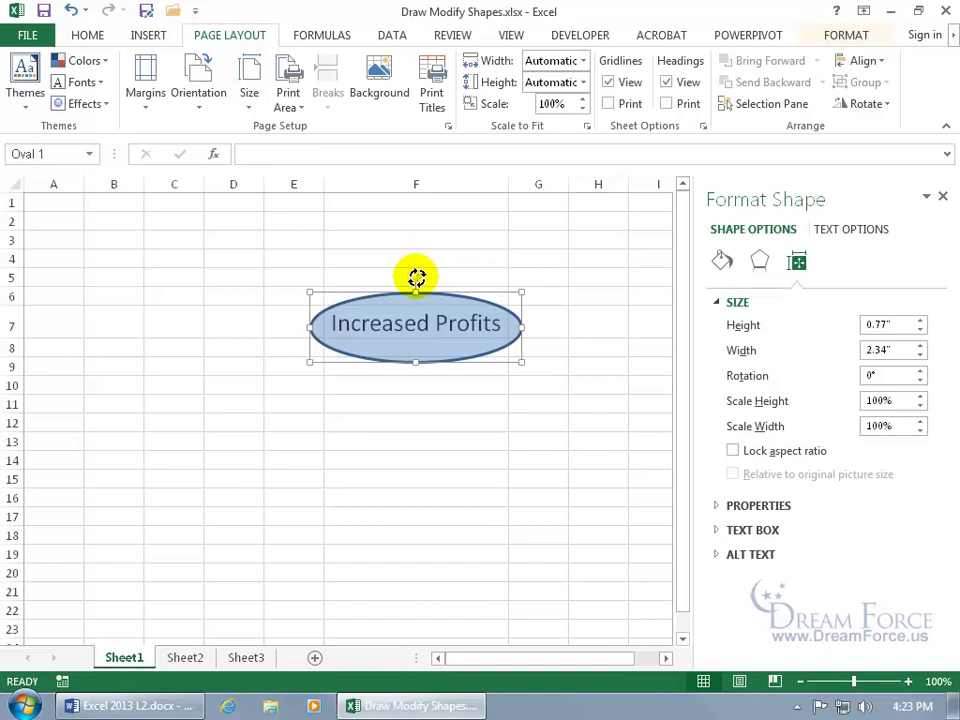
pyautogui.moveTo(416, 277)
pyautogui.mouseDown()
pyautogui.moveTo(437, 289)
pyautogui.moveTo(401, 287)
pyautogui.moveTo(423, 273)
pyautogui.mouseUp()
pyautogui.click(399, 278)
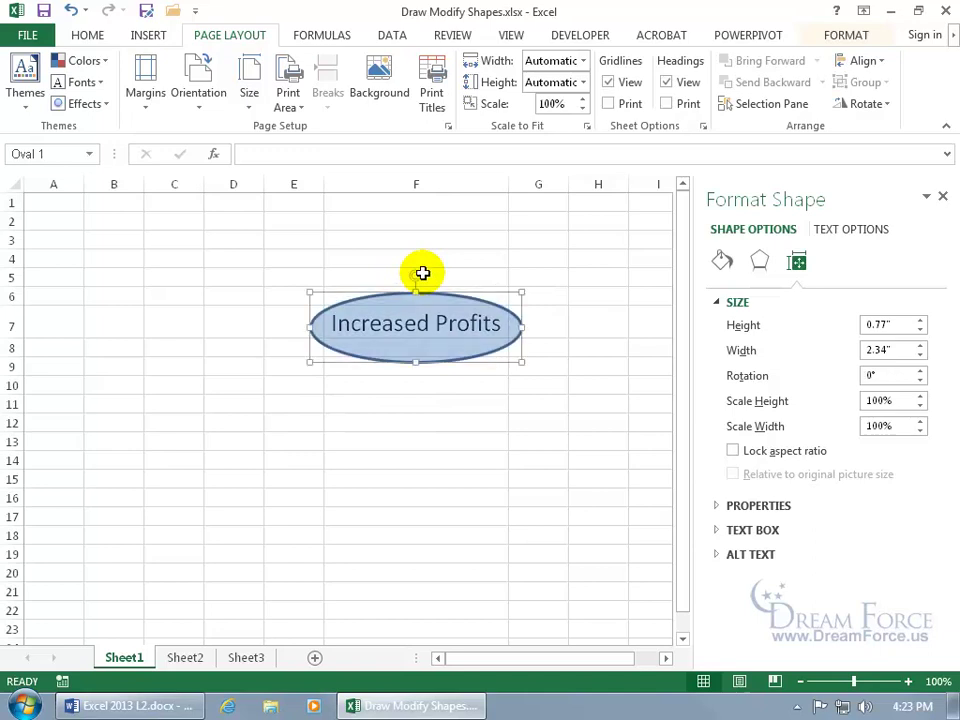
pyautogui.click(882, 375)
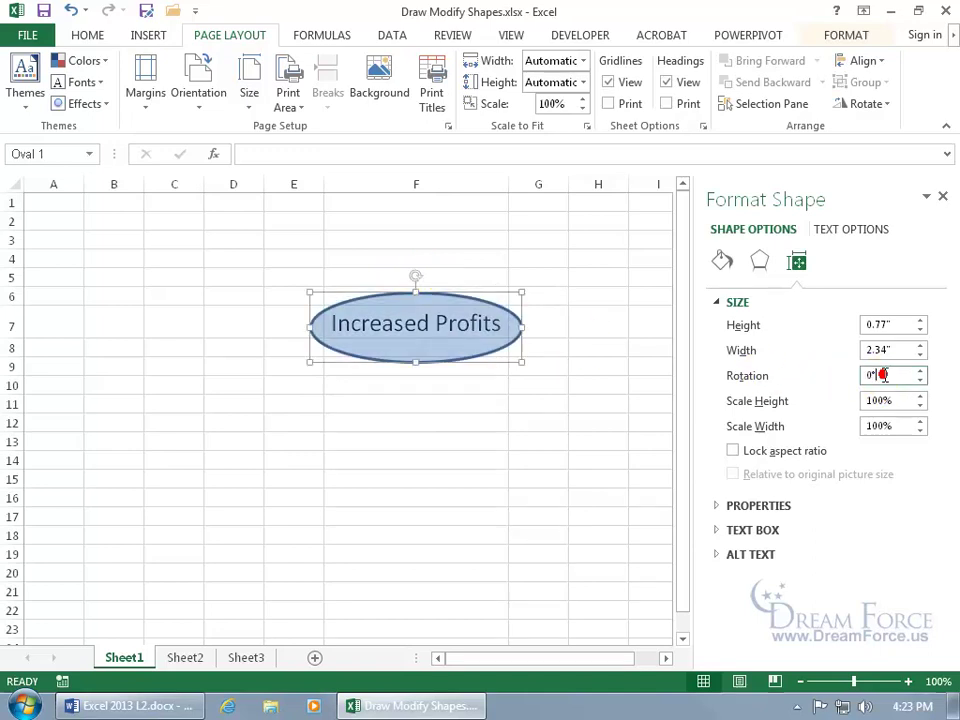
pyautogui.moveTo(880, 375); pyautogui.dragTo(867, 376)
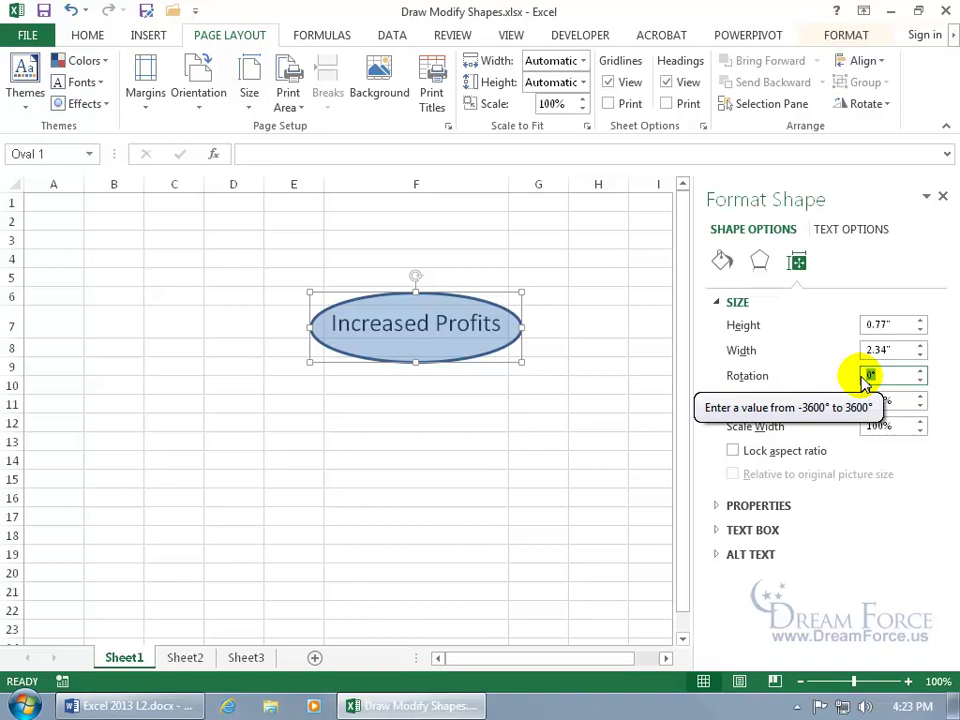
pyautogui.write('45')
pyautogui.press('Return')
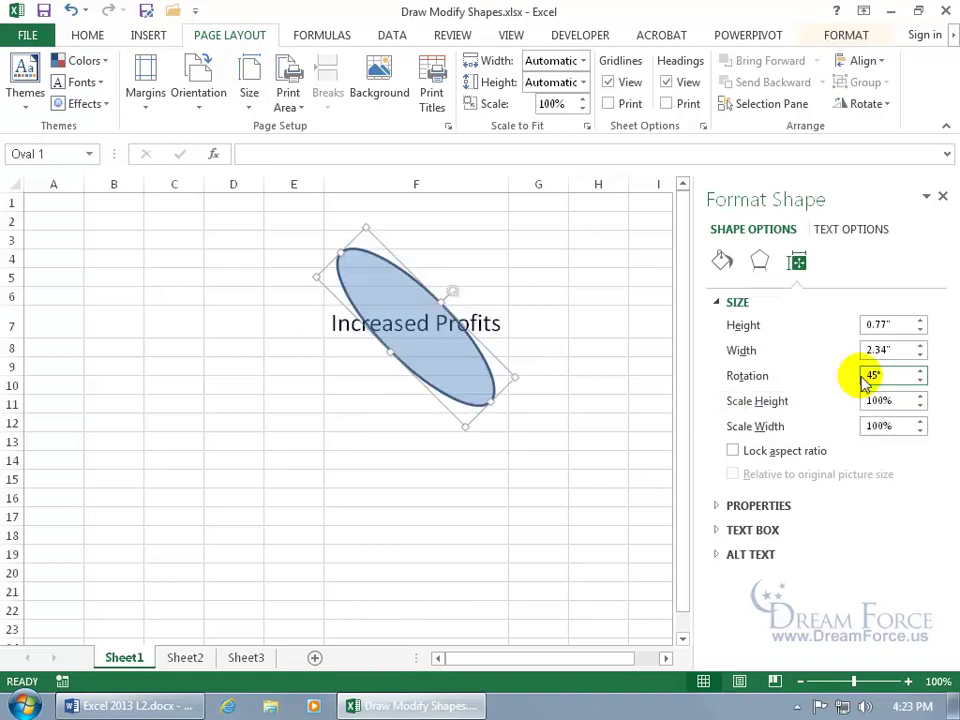
pyautogui.click(71, 11)
# Switch the oval's fill to No fill, then back to an opaque solid blue fill
pyautogui.click(722, 260)
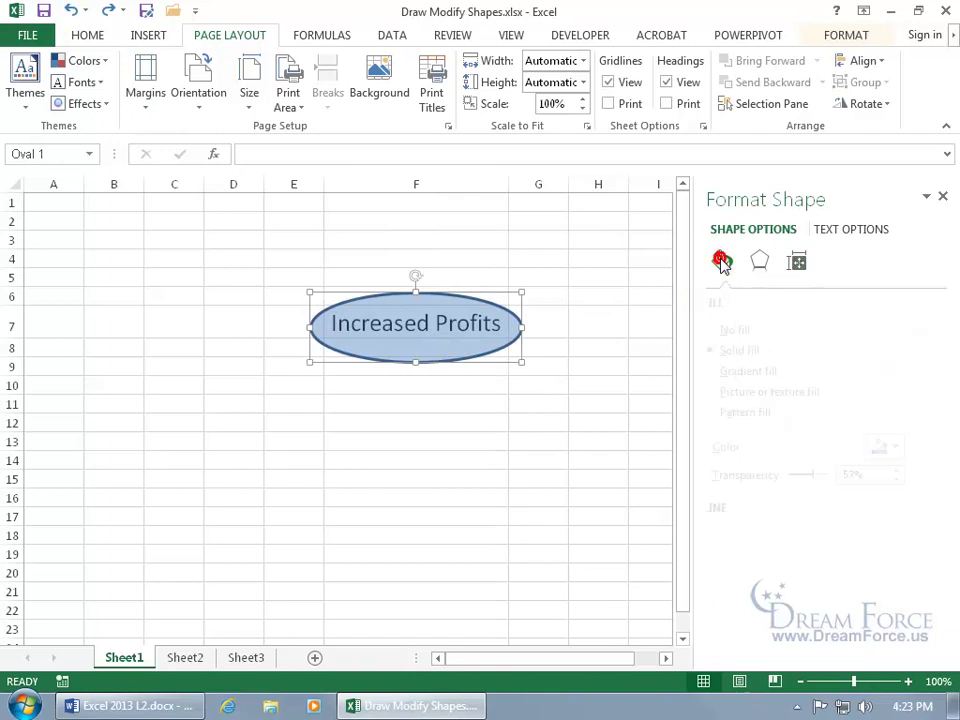
pyautogui.click(733, 330)
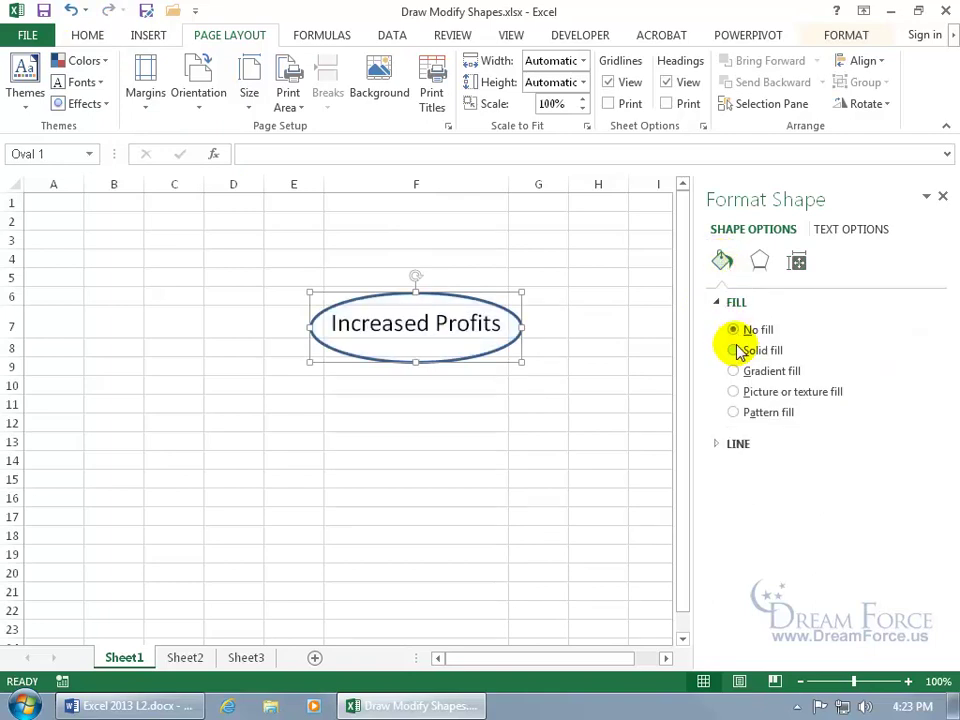
pyautogui.click(734, 351)
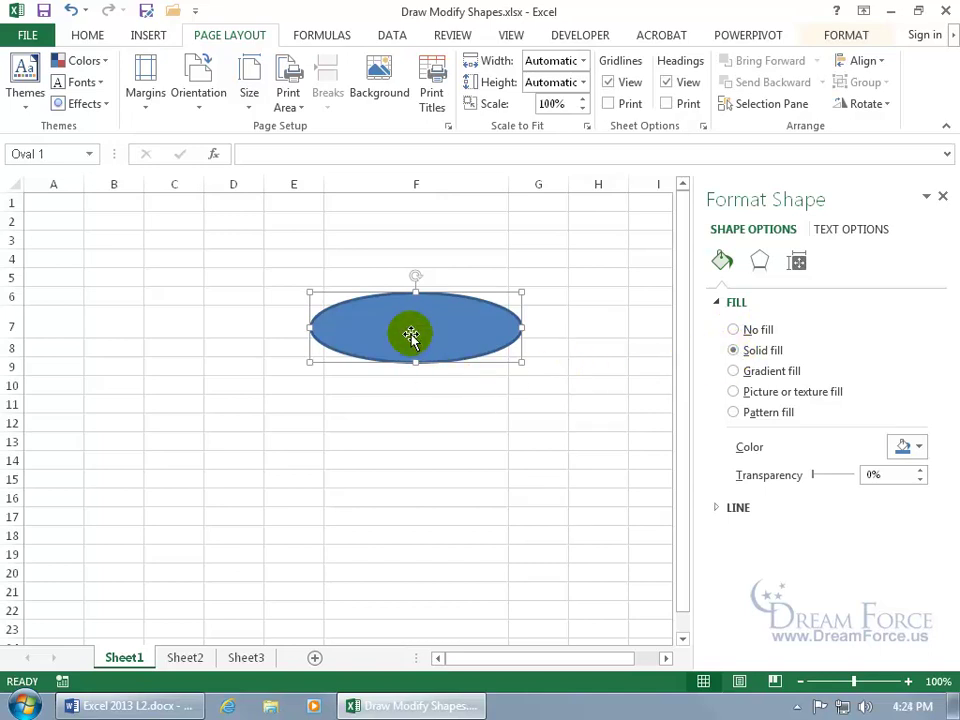
# Edit the oval's text to read 'Spiffy' and select the word
pyautogui.rightClick(420, 327)
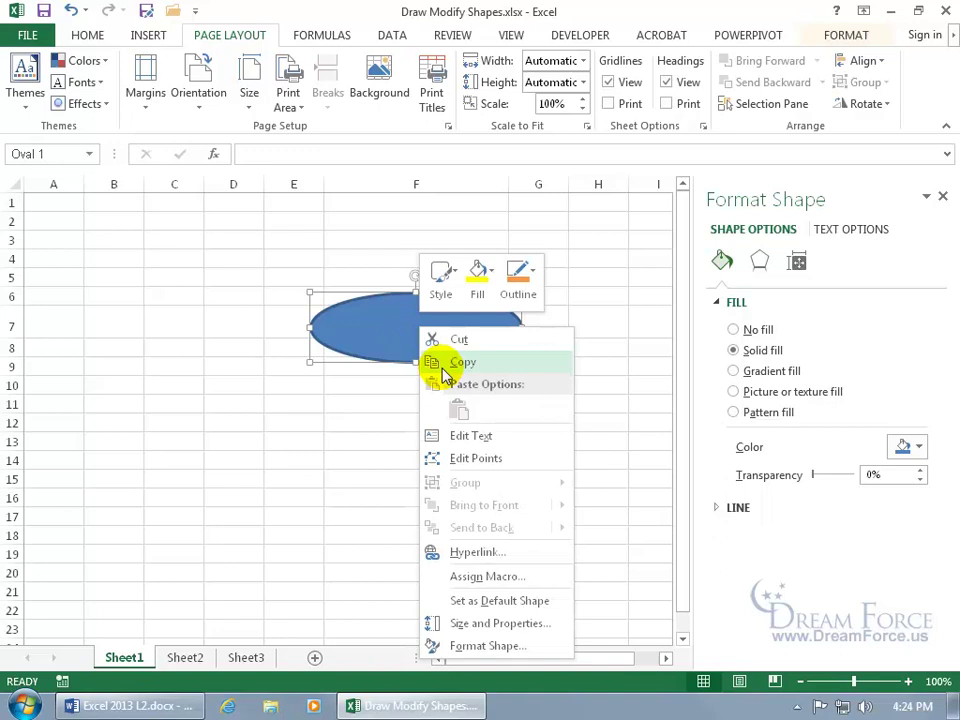
pyautogui.click(466, 437)
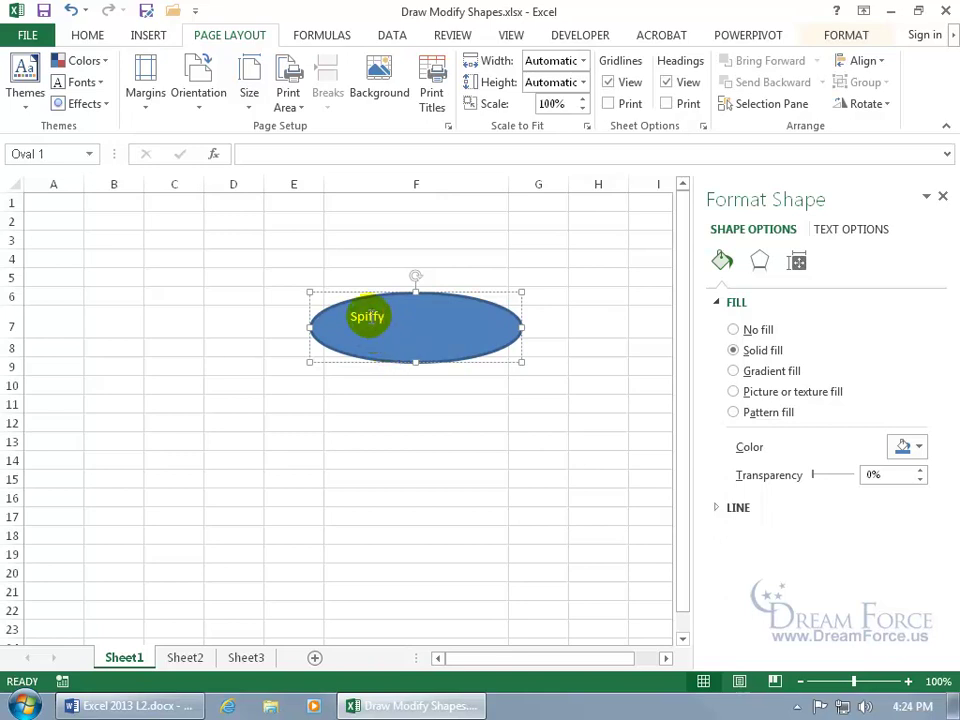
pyautogui.doubleClick(367, 317)
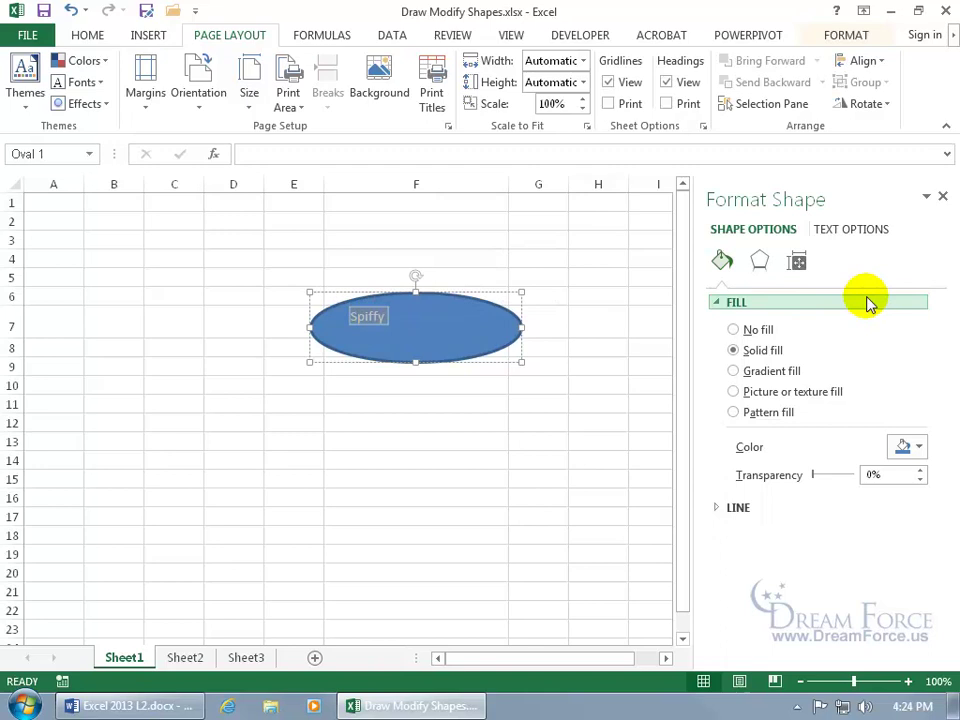
# Color the Spiffy text red, trying orange before undoing it
pyautogui.click(868, 231)
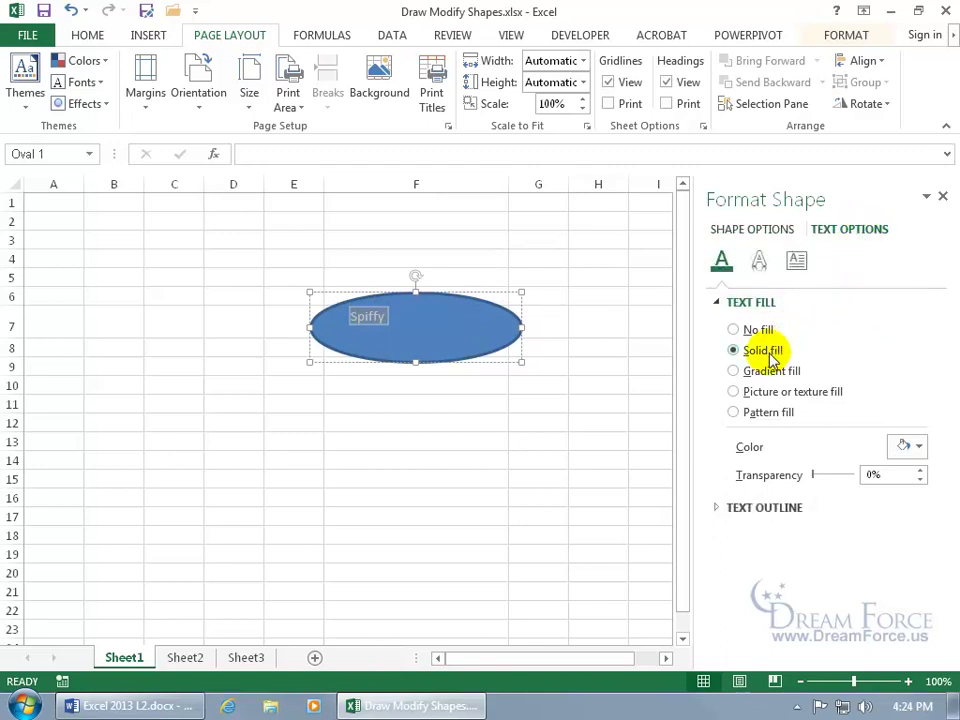
pyautogui.click(920, 448)
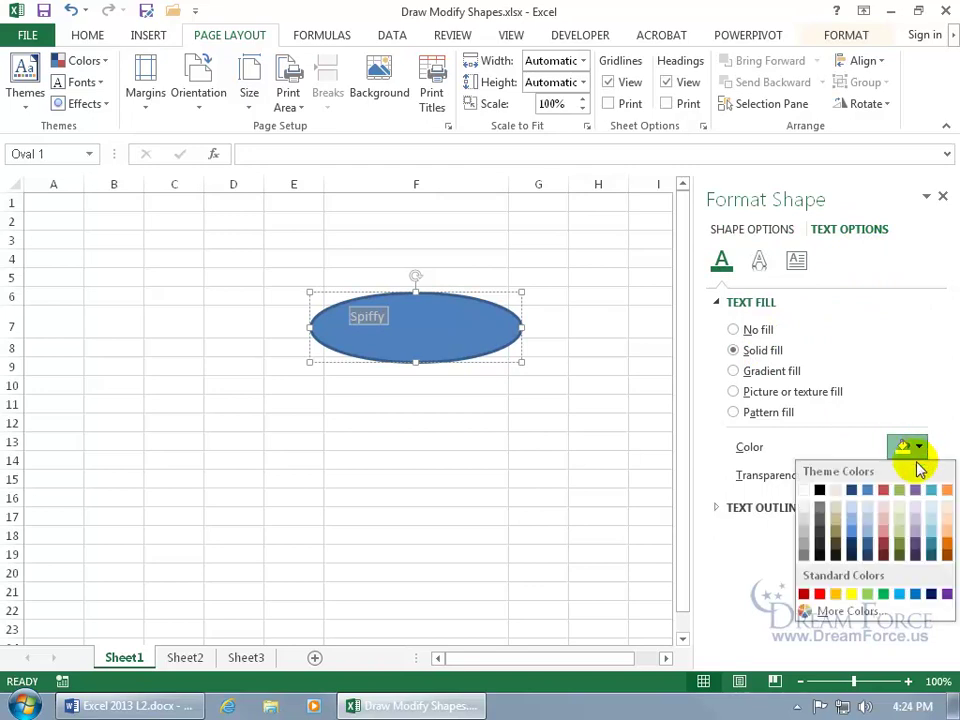
pyautogui.click(821, 594)
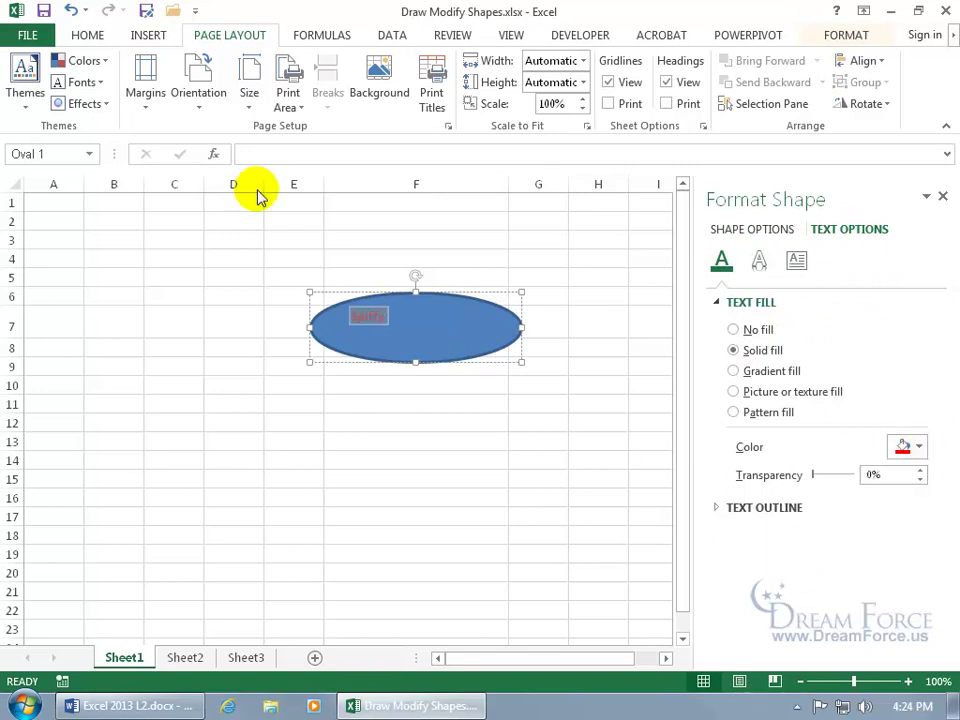
pyautogui.click(88, 36)
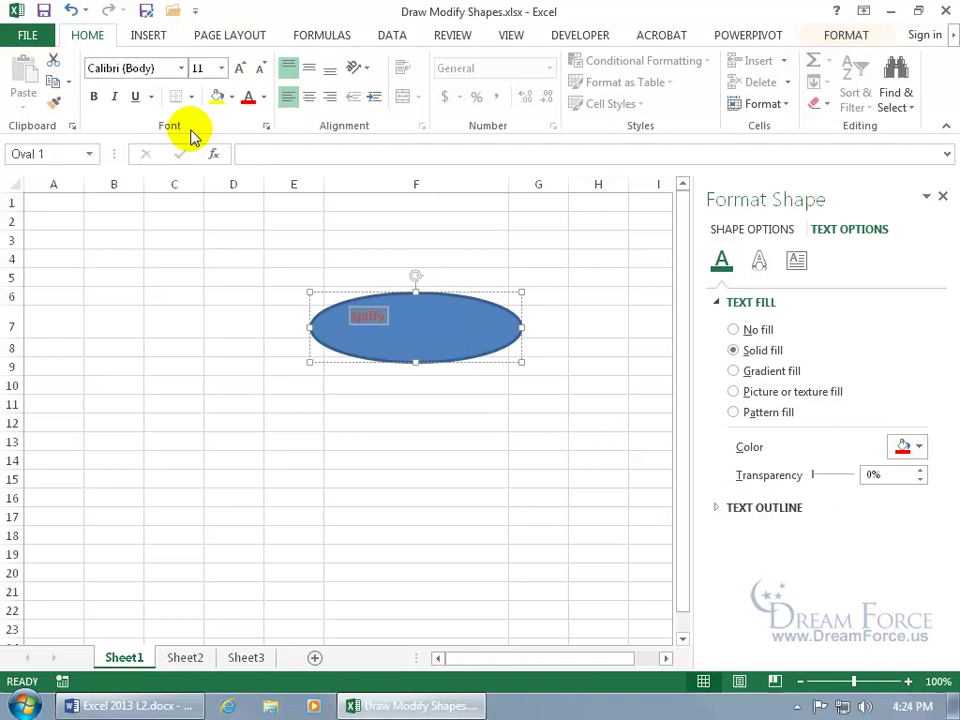
pyautogui.click(263, 98)
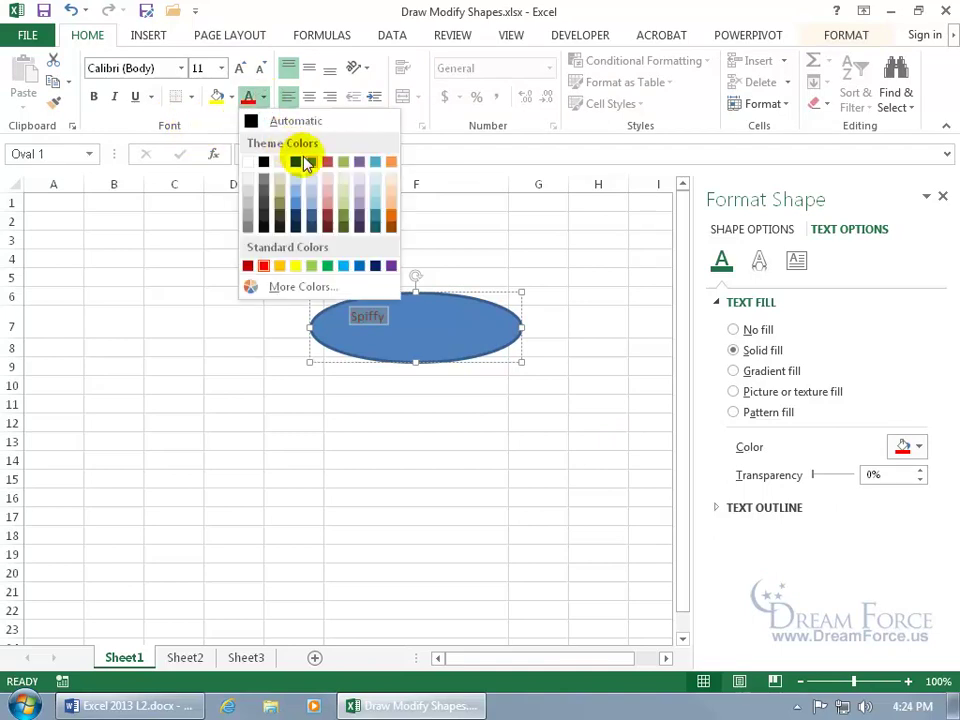
pyautogui.click(392, 212)
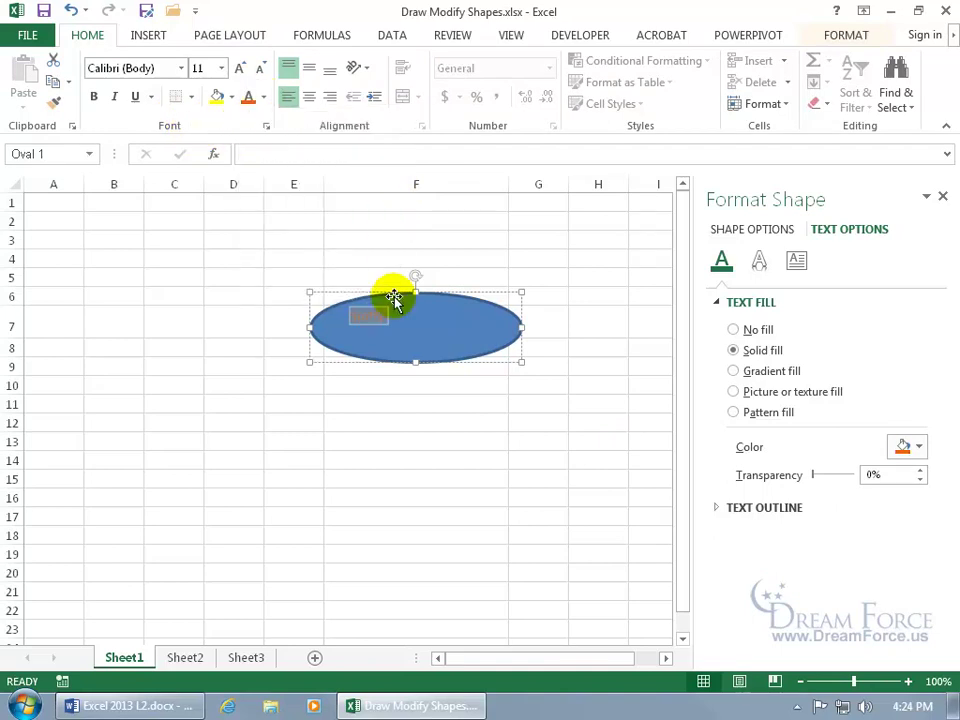
pyautogui.click(71, 10)
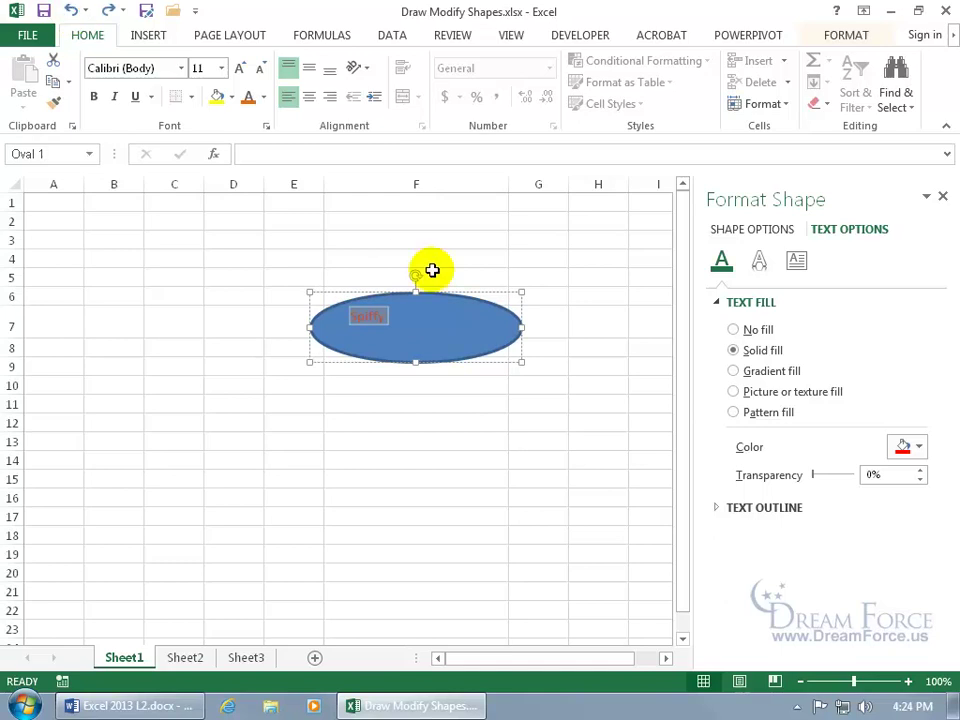
# Make Spiffy 14 pt, centered horizontally and middle-aligned in the oval
pyautogui.click(221, 68)
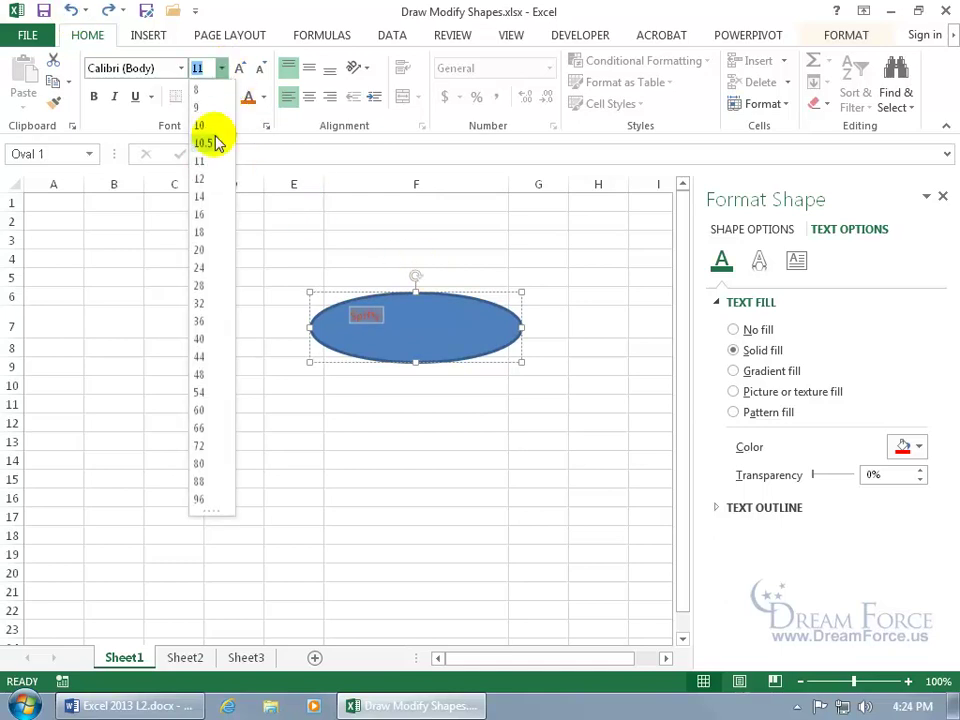
pyautogui.click(206, 196)
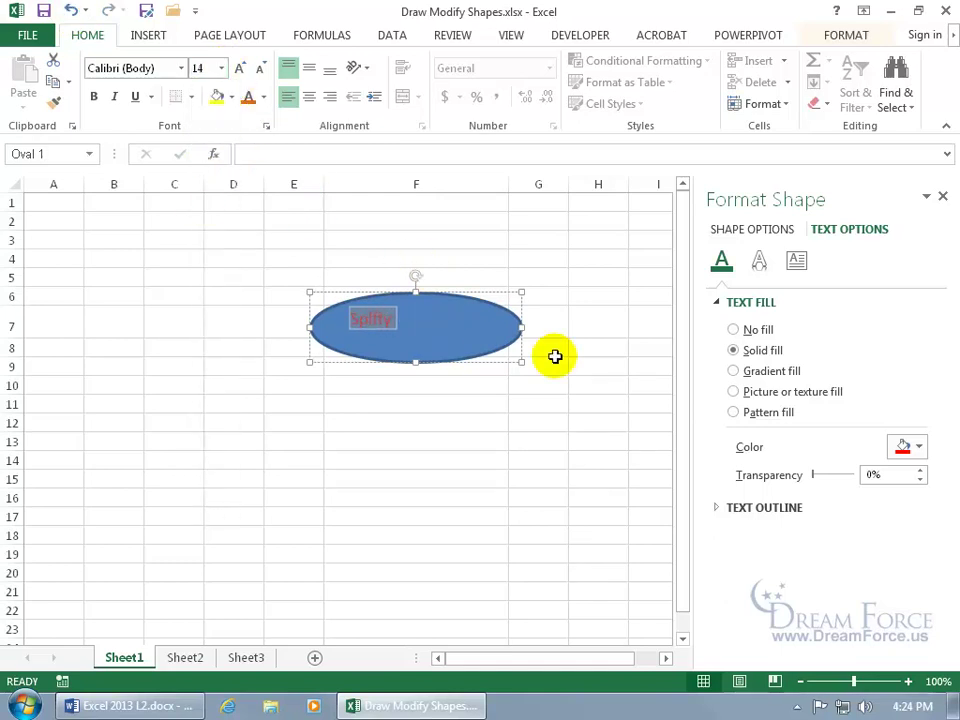
pyautogui.moveTo(435, 343); pyautogui.dragTo(410, 343)
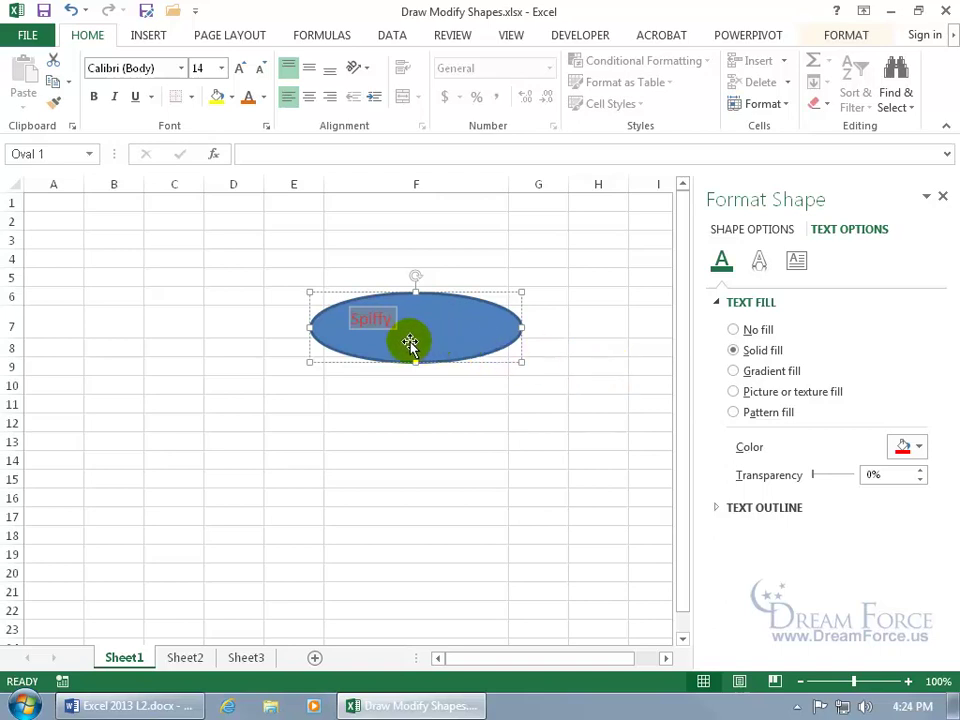
pyautogui.click(310, 97)
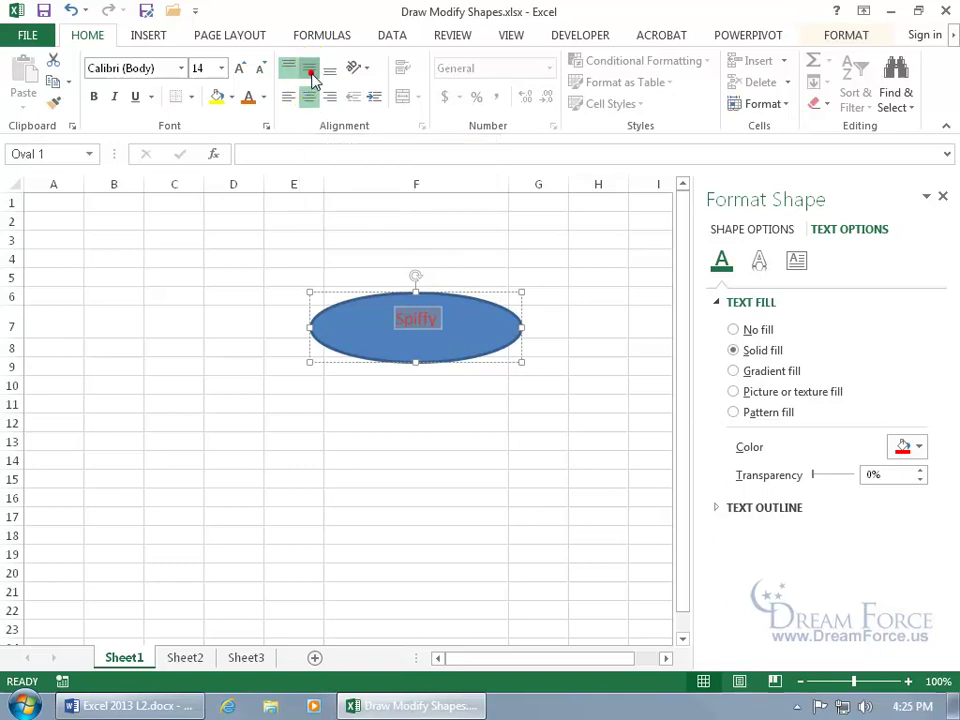
pyautogui.click(312, 77)
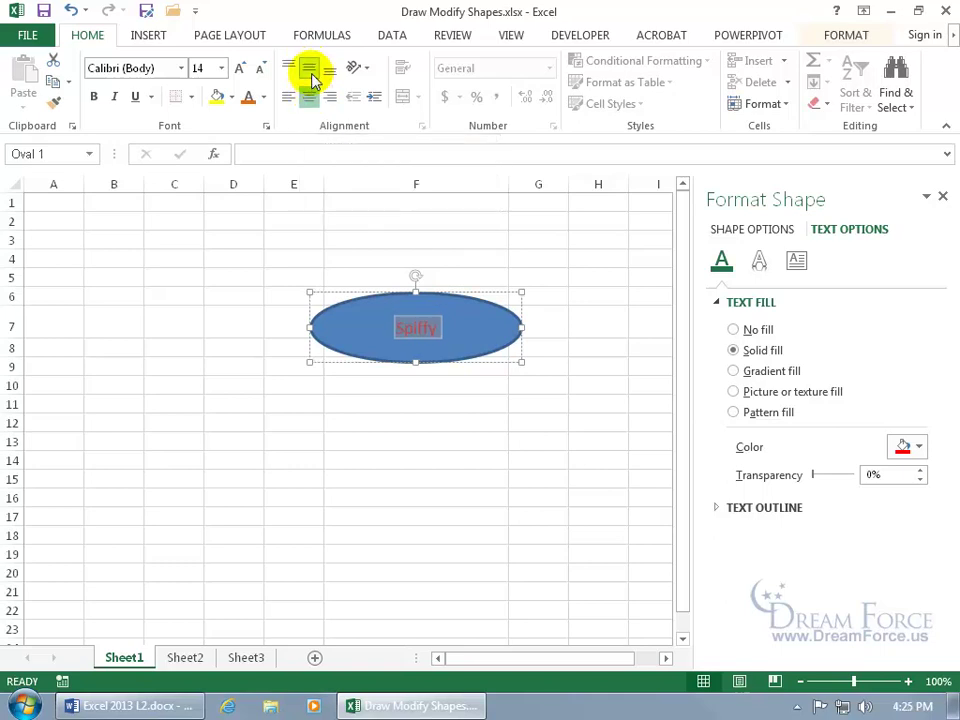
pyautogui.click(797, 264)
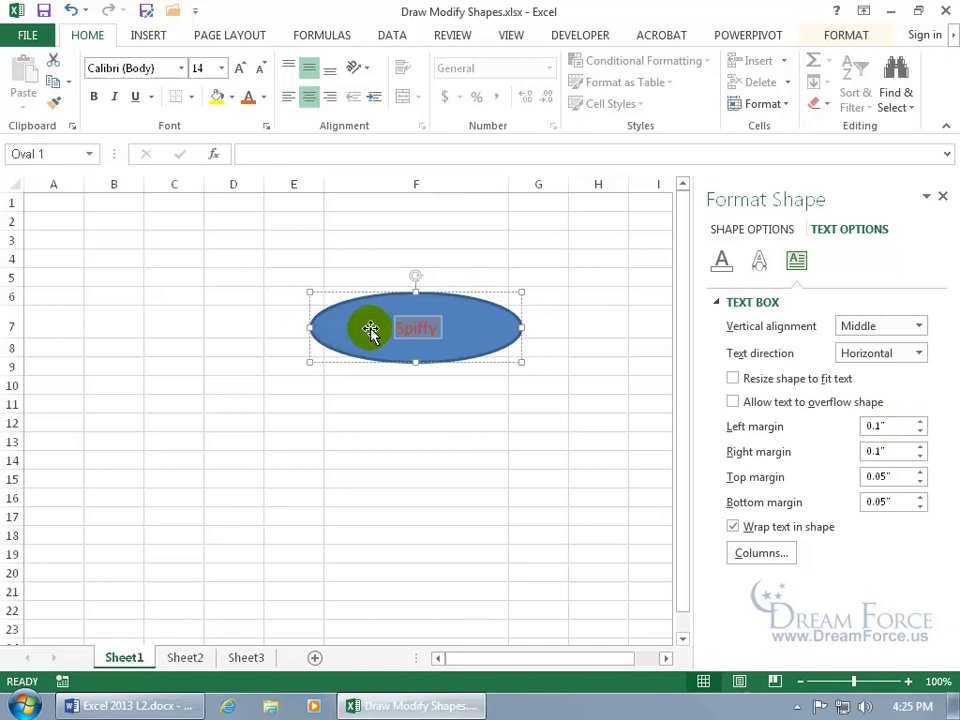
# Delete the word Spiffy so the oval holds no text
pyautogui.click(403, 332)
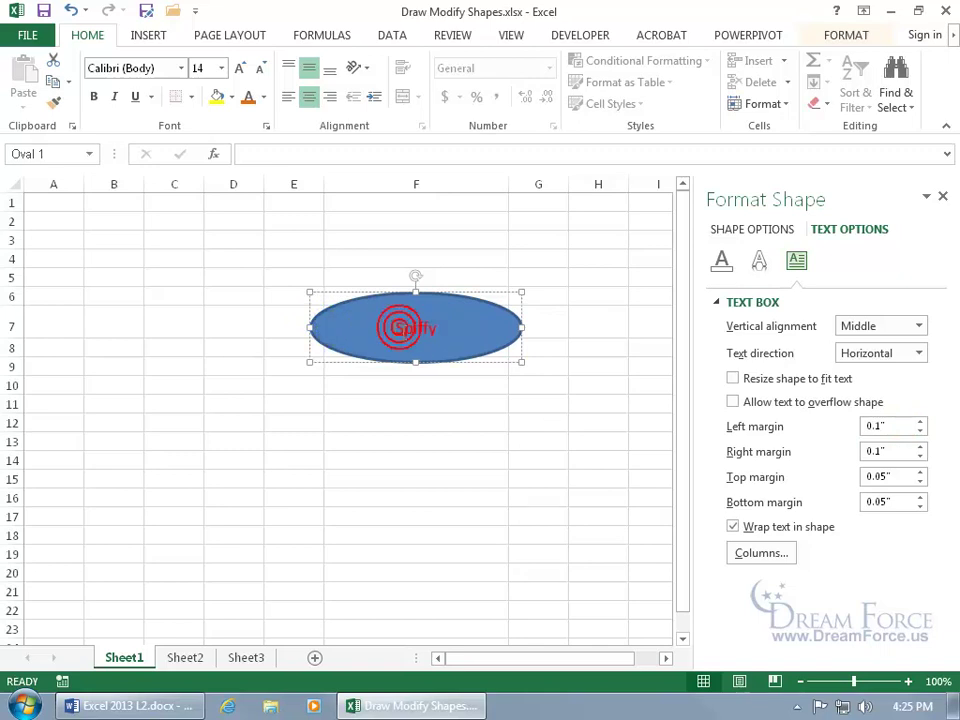
pyautogui.doubleClick(417, 331)
pyautogui.press('Delete')
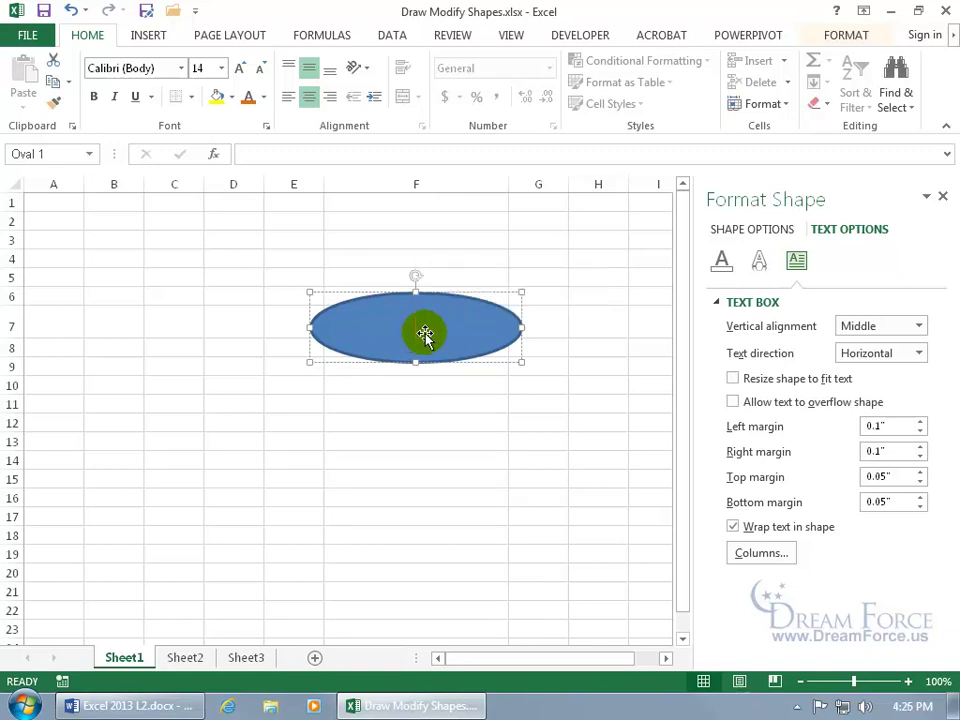
# Link the oval's text to cell A1 with the formula =$A$1
pyautogui.click(424, 394)
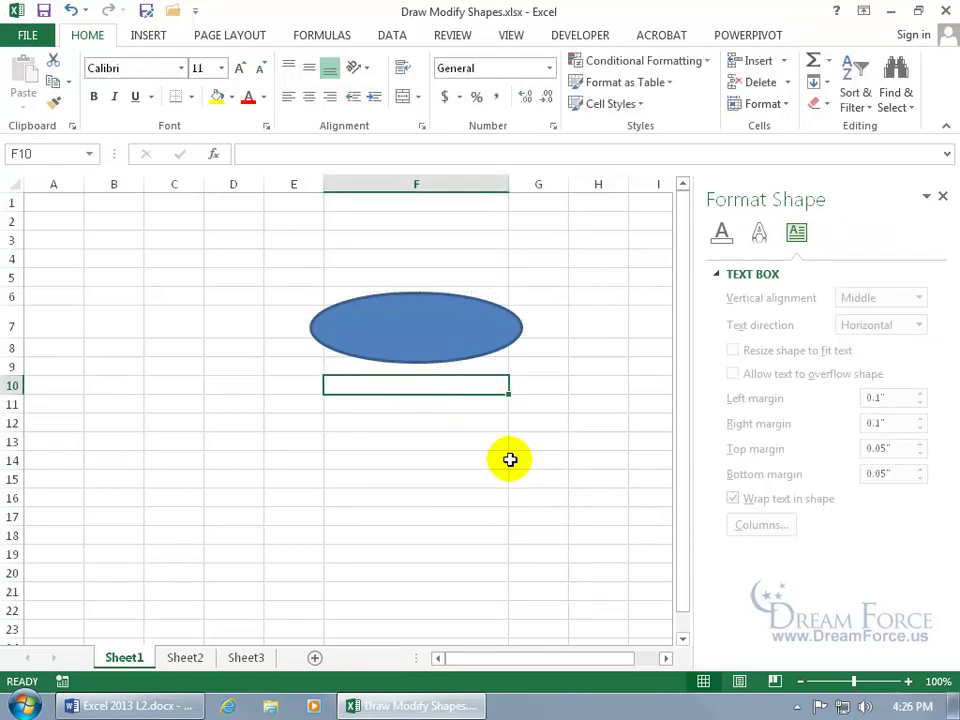
pyautogui.click(443, 360)
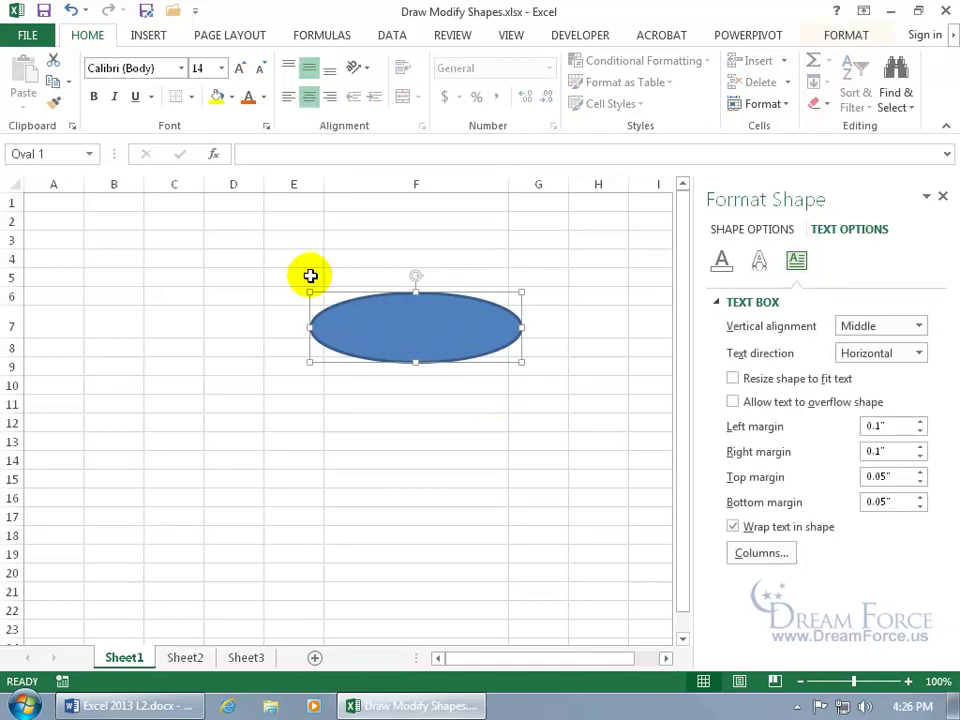
pyautogui.click(270, 154)
pyautogui.write('=')
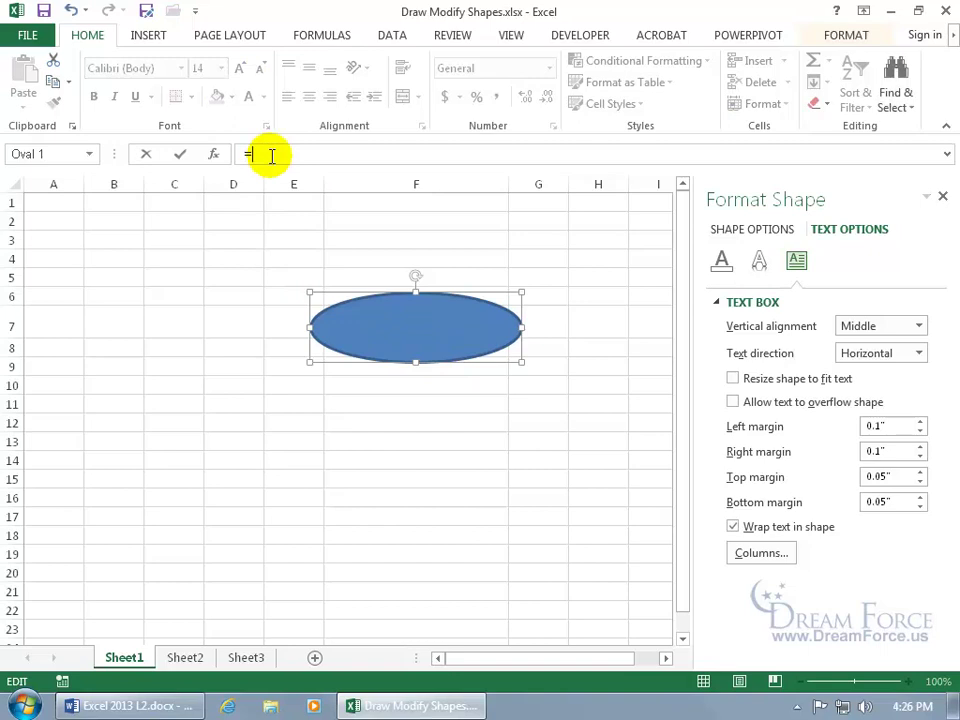
pyautogui.click(66, 203)
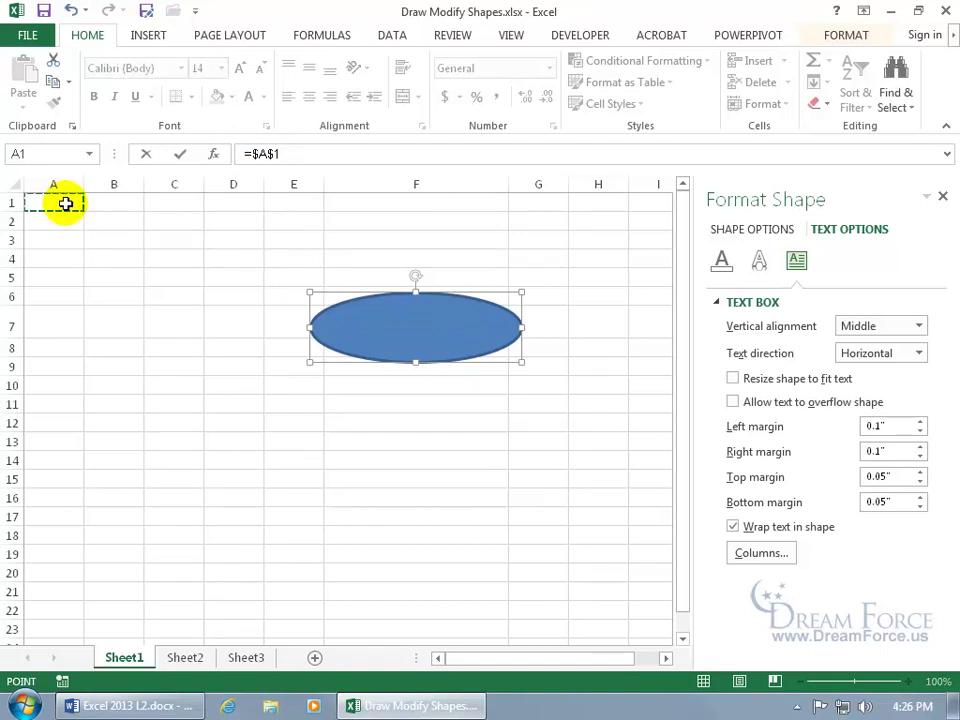
pyautogui.press('Return')
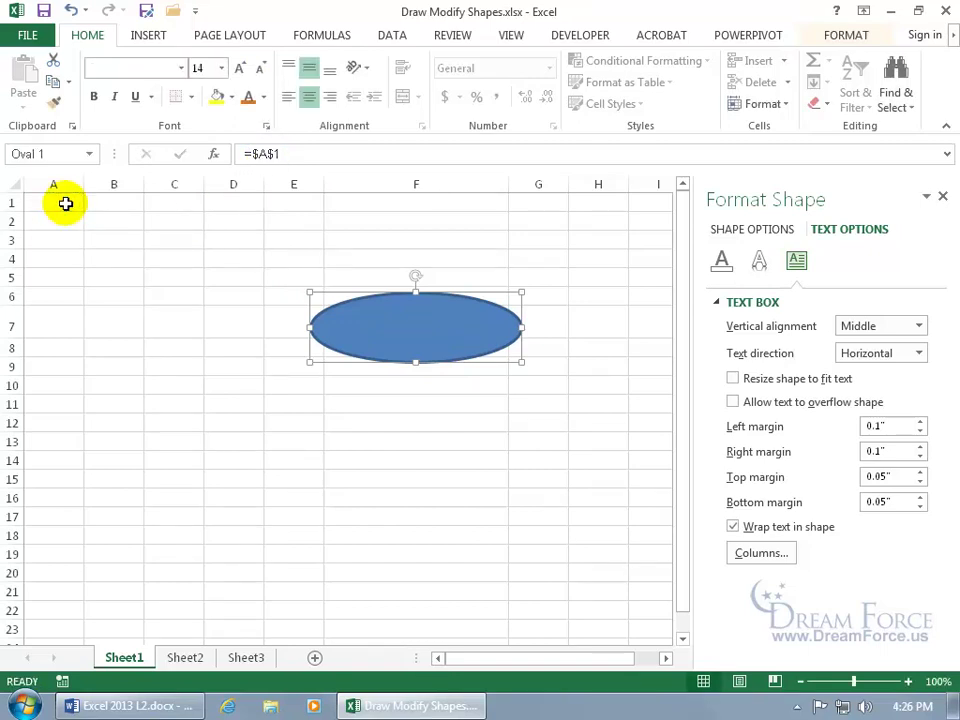
# Enter 'bye' and then =4+2 in cell A1 so the oval shows 6
pyautogui.click(66, 203)
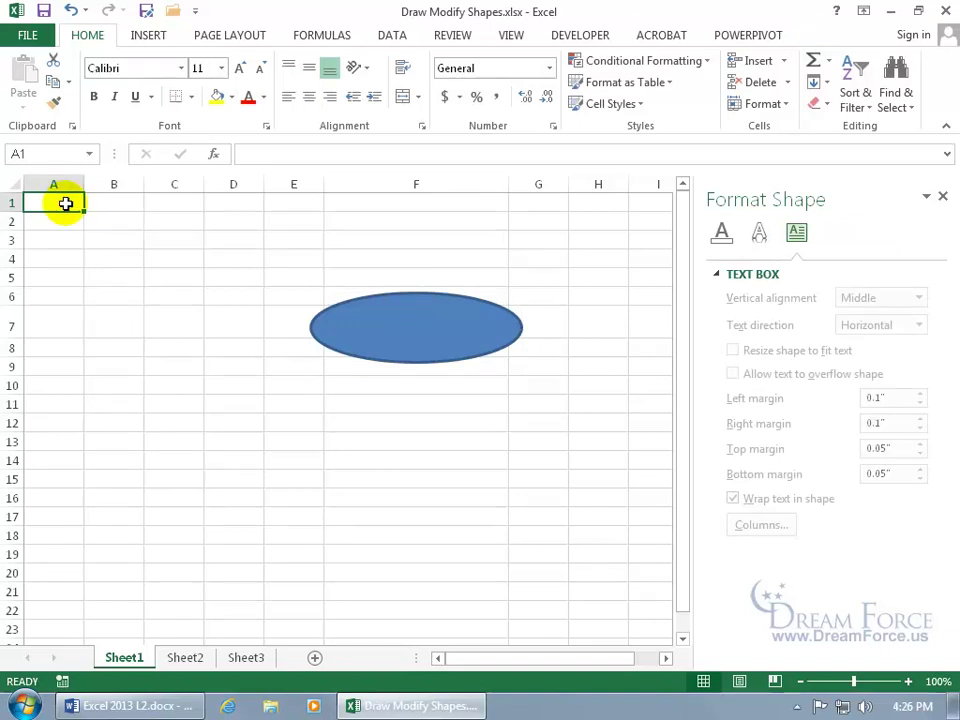
pyautogui.write('bye')
pyautogui.press('Return')
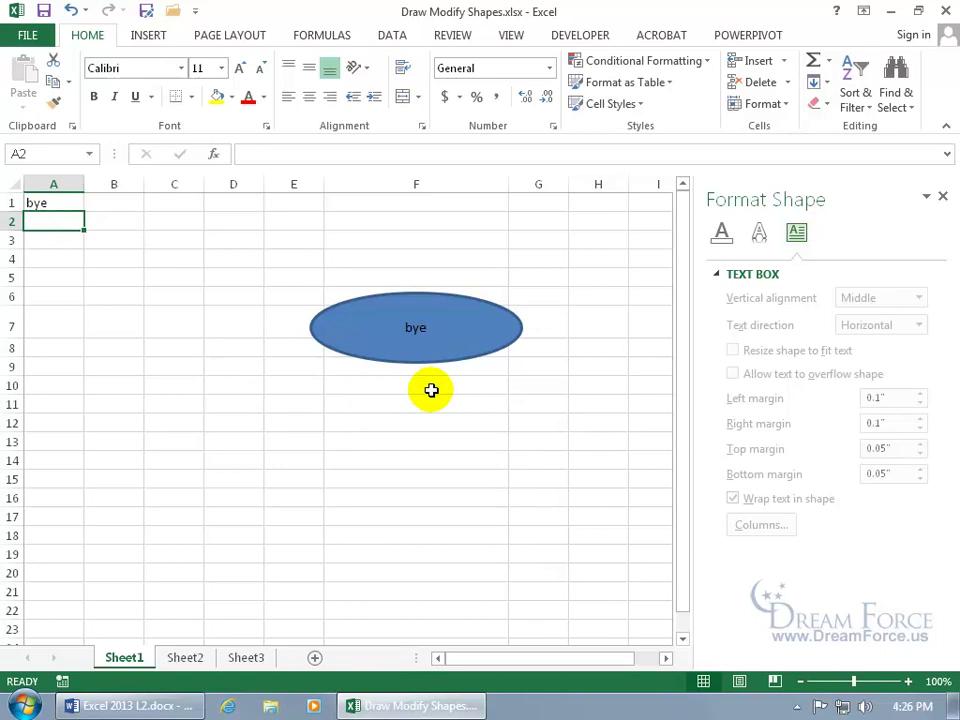
pyautogui.click(60, 200)
pyautogui.write('=')
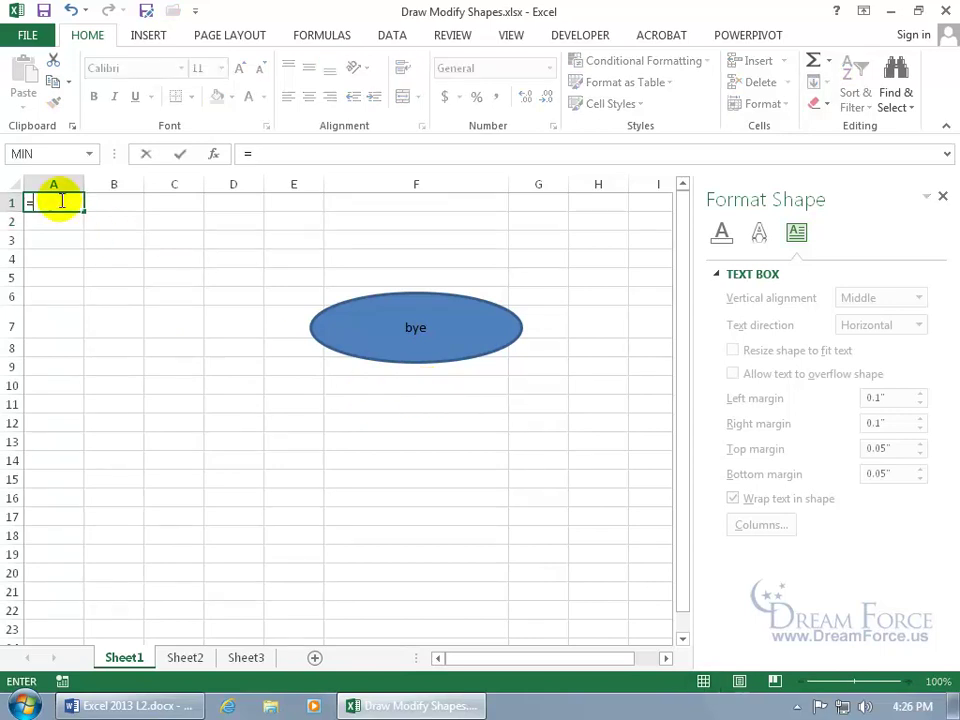
pyautogui.write('4+2')
pyautogui.press('Return')
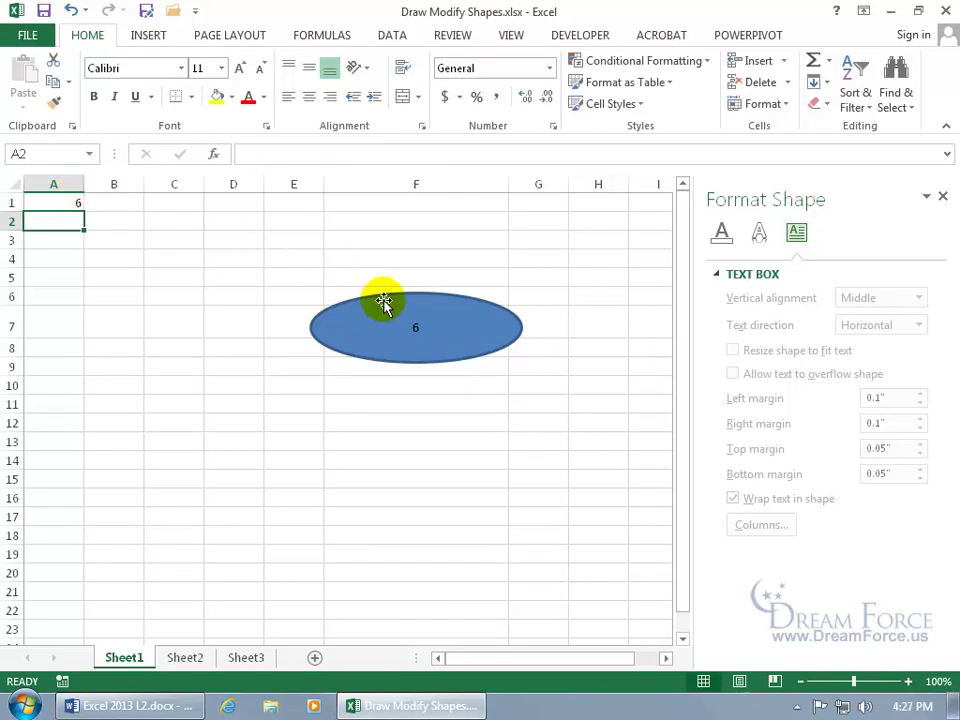
# Delete the oval's =$A$1 link formula so it no longer shows cell A1's value
pyautogui.click(384, 300)
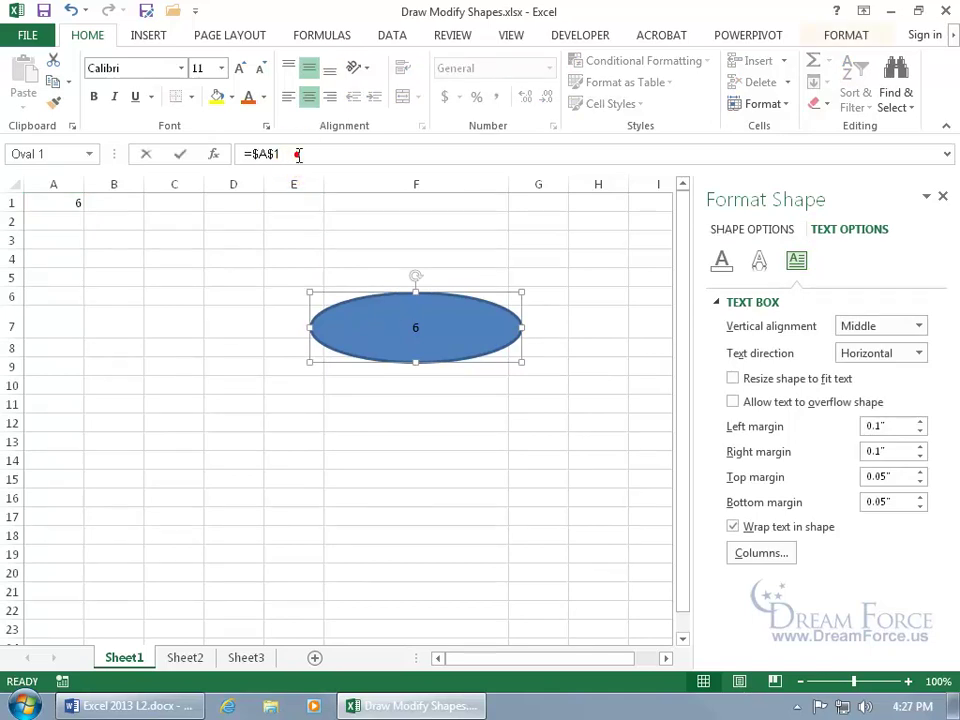
pyautogui.moveTo(300, 152); pyautogui.dragTo(212, 152)
pyautogui.press('BackSpace')
pyautogui.press('Return')
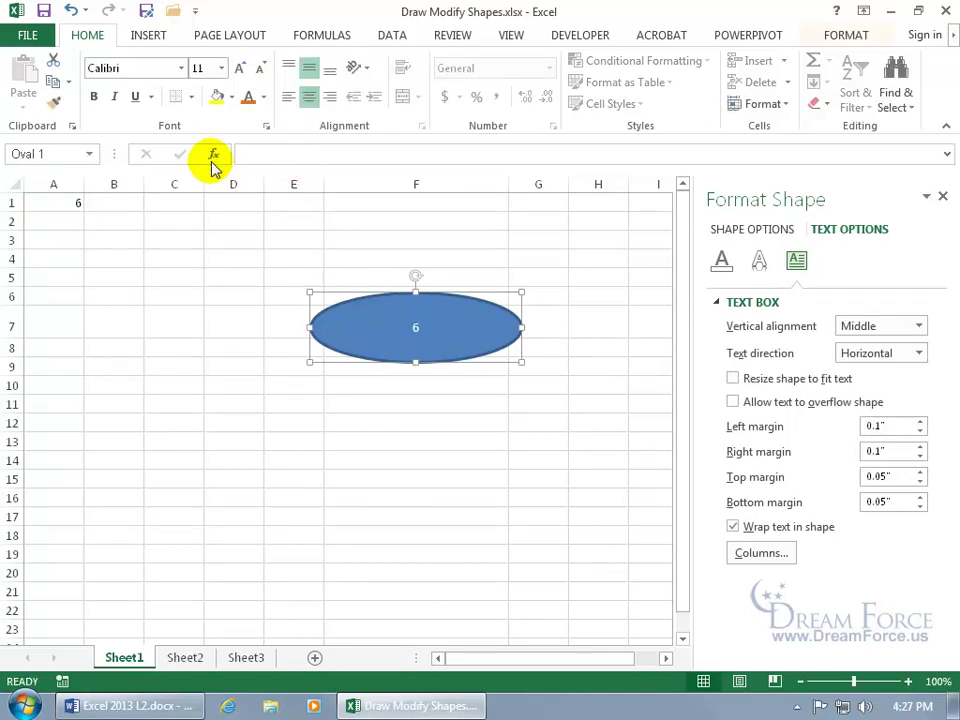
# Edit the oval's text, entering 6, then deselect the oval
pyautogui.click(414, 340)
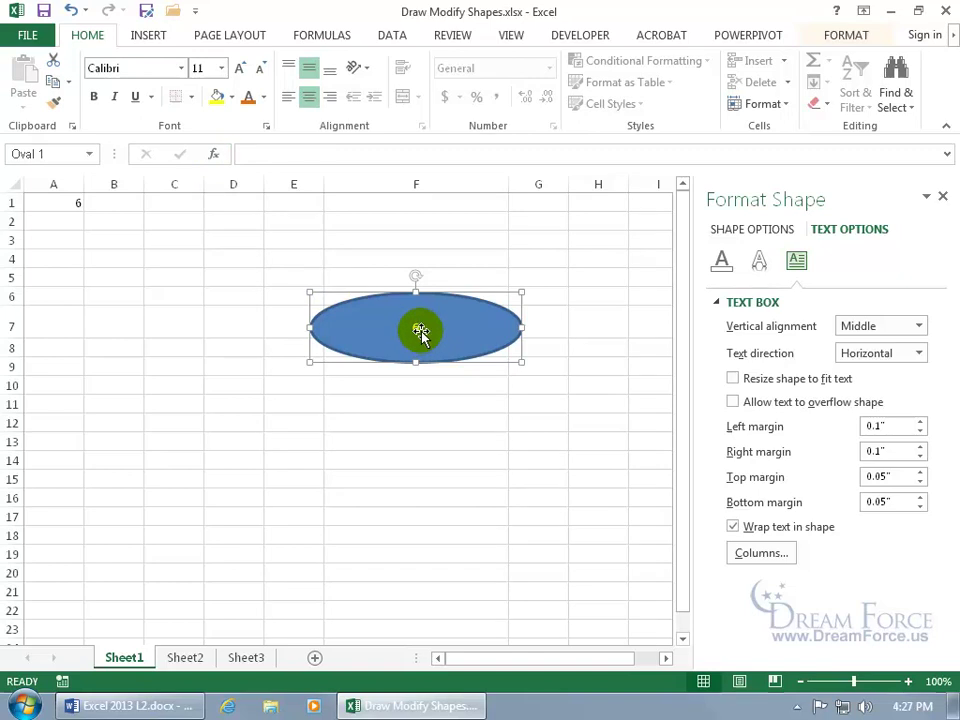
pyautogui.write('6')
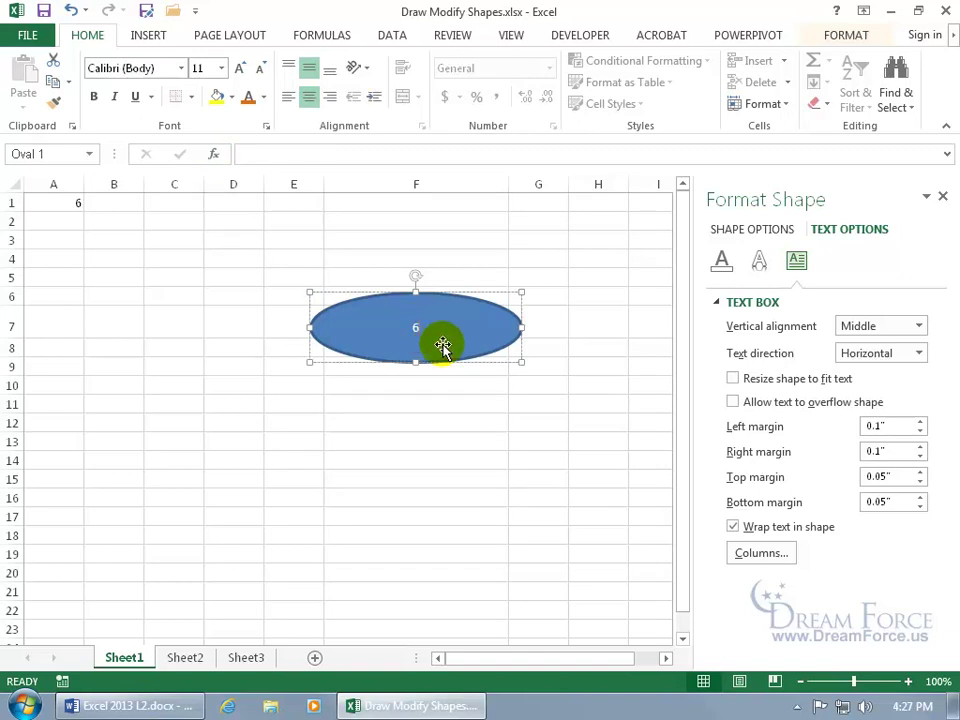
pyautogui.click(407, 386)
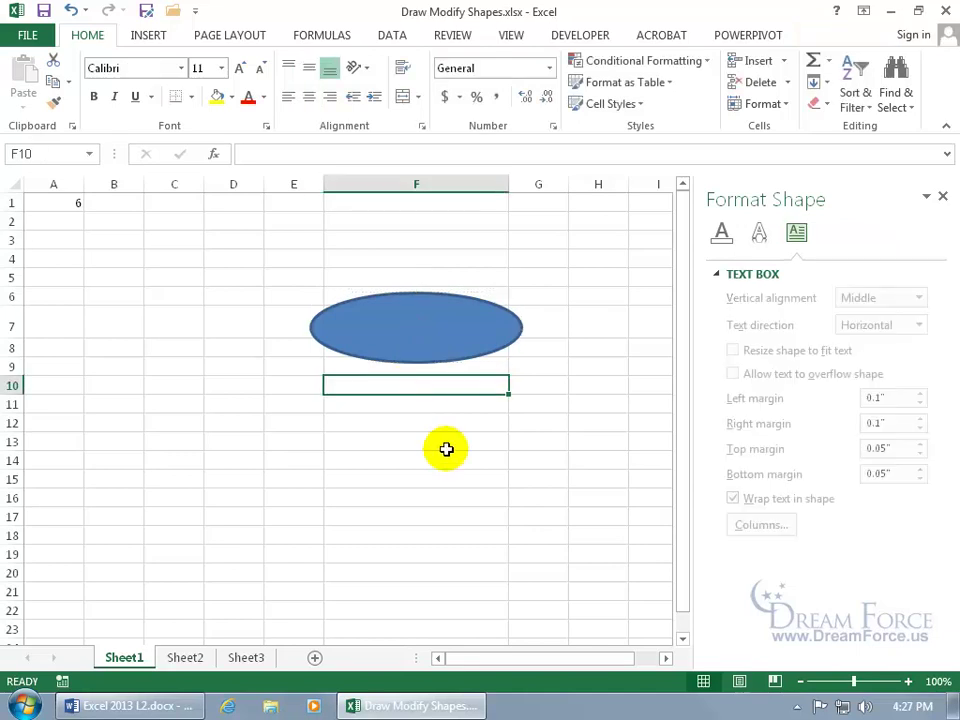